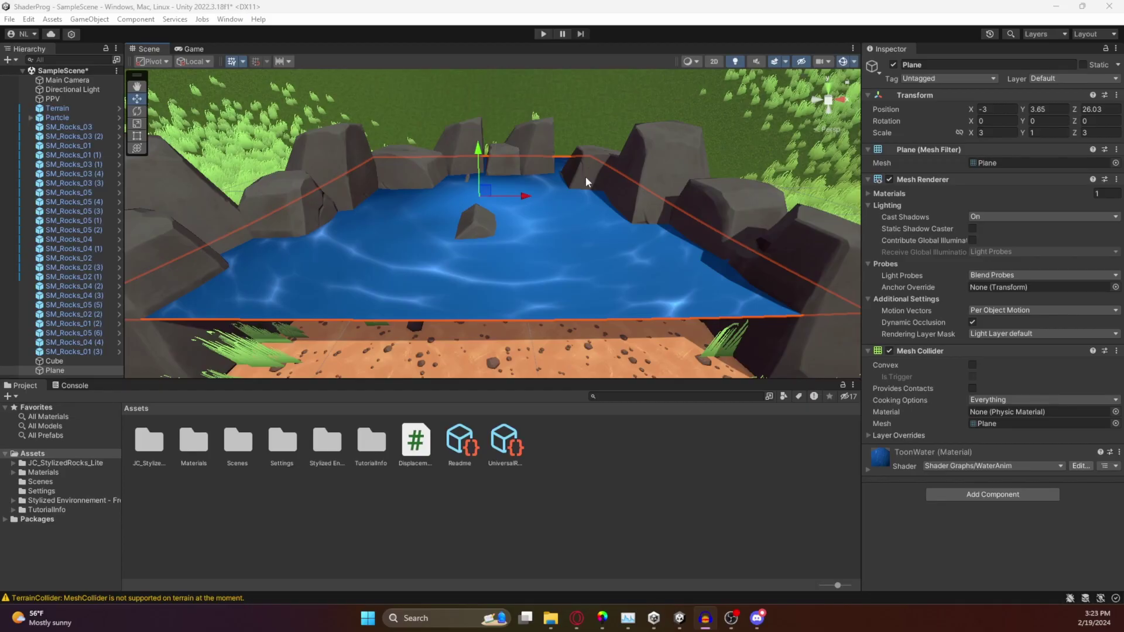
# Open the WaterAnim shader graph from the Materials folder and examine the inputs of its Vertex block
pyautogui.moveTo(586, 177); pyautogui.dragTo(512, 191, button='right')
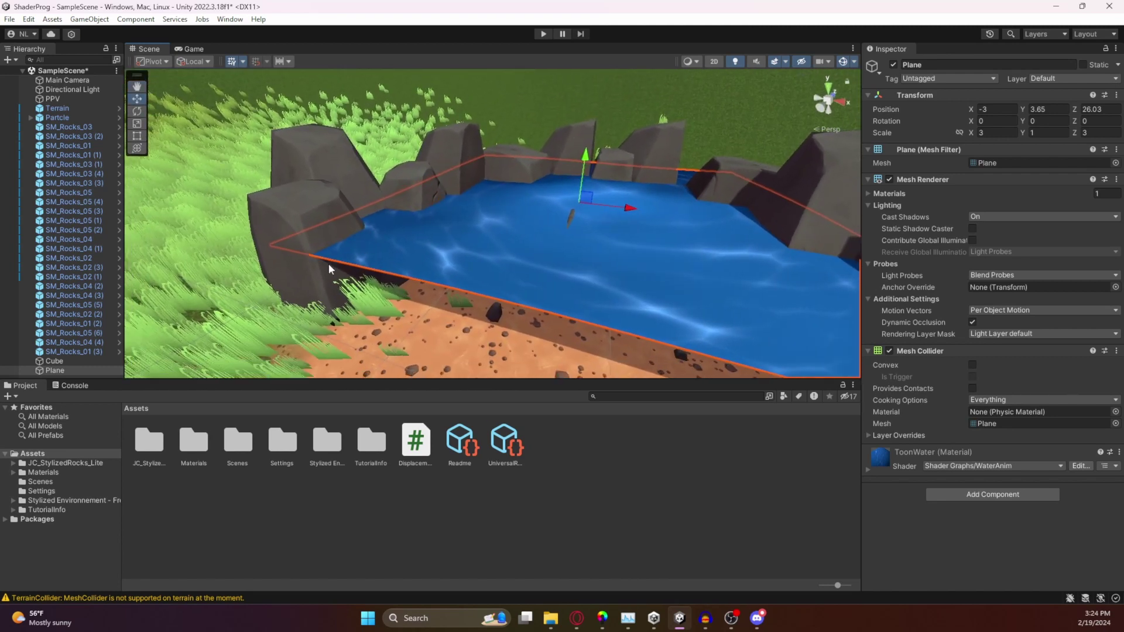
pyautogui.doubleClick(194, 440)
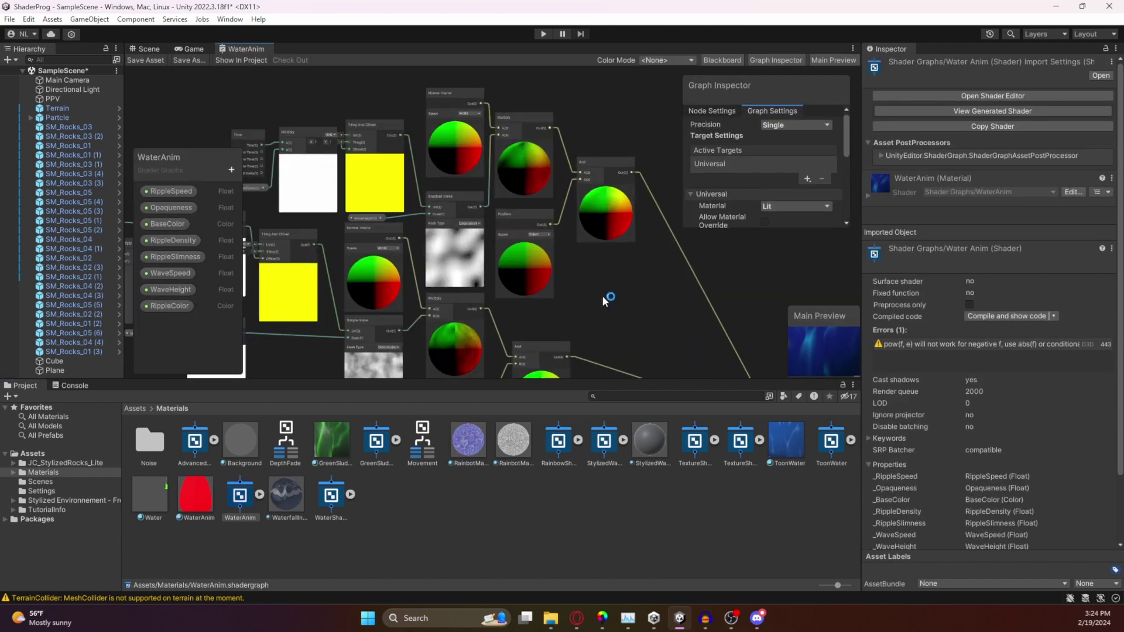
pyautogui.moveTo(594, 282); pyautogui.dragTo(544, 268, button='middle')
pyautogui.moveTo(616, 341); pyautogui.dragTo(553, 276, button='middle')
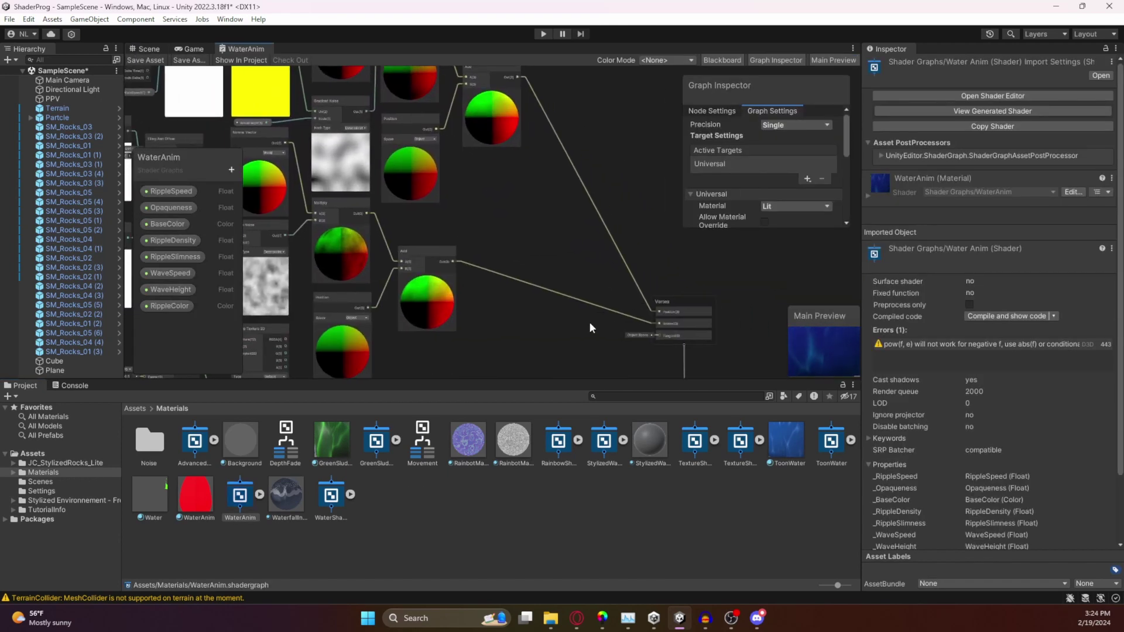
pyautogui.scroll(1, 675, 316)
pyautogui.scroll(2, 673, 319)
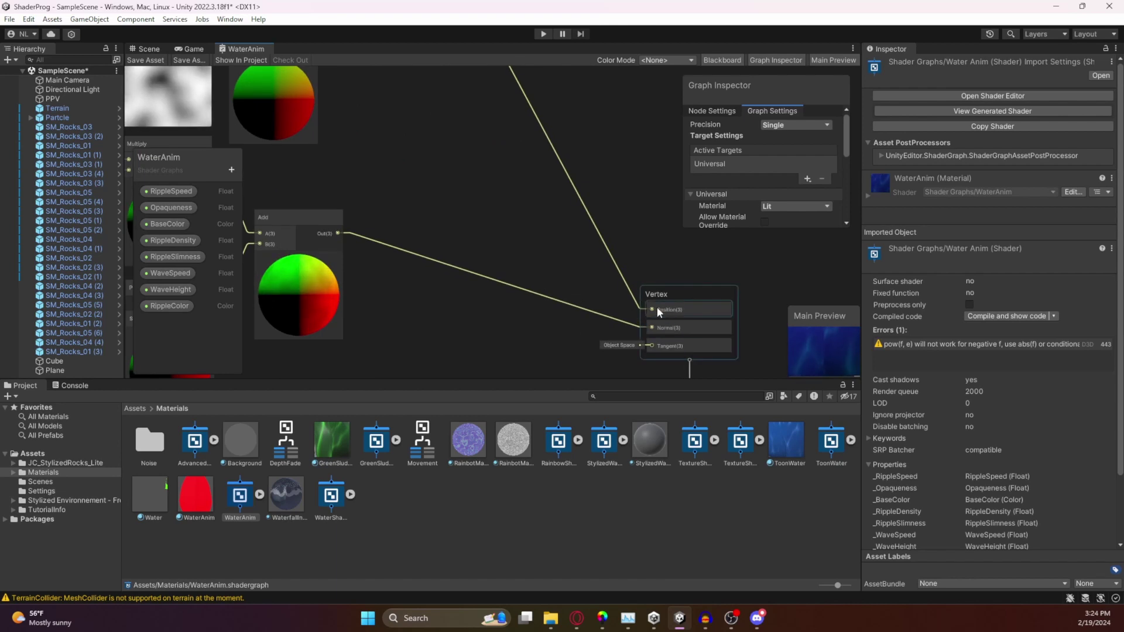
# Examine the wave node chain from Time and WaveSpeed through Tiling And Offset and Gradient Noise into the Vertex Position input
pyautogui.moveTo(510, 236); pyautogui.dragTo(654, 359, button='middle')
pyautogui.moveTo(547, 233); pyautogui.dragTo(838, 324, button='middle')
pyautogui.moveTo(352, 238); pyautogui.dragTo(437, 251, button='middle')
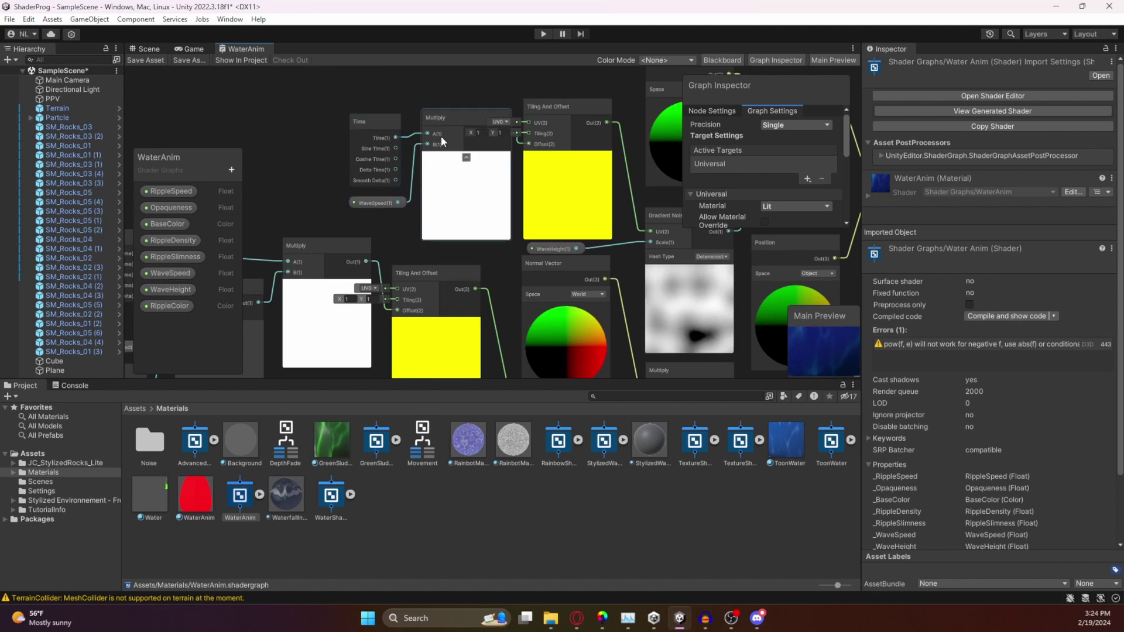
pyautogui.moveTo(467, 99); pyautogui.dragTo(333, 96, button='middle')
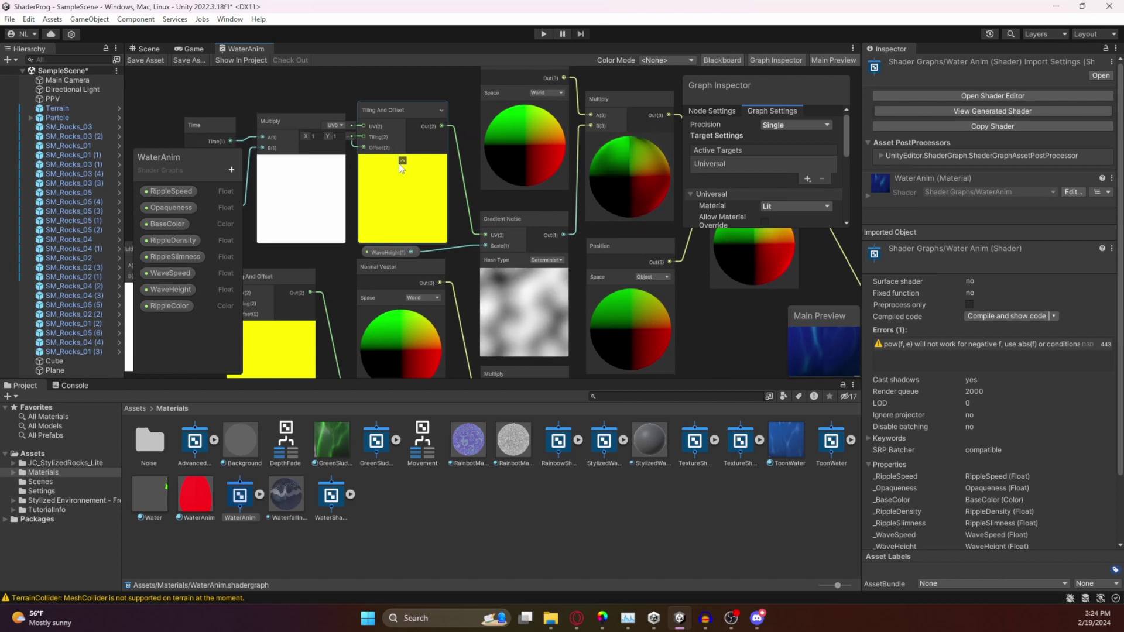
pyautogui.moveTo(467, 193); pyautogui.dragTo(457, 159, button='middle')
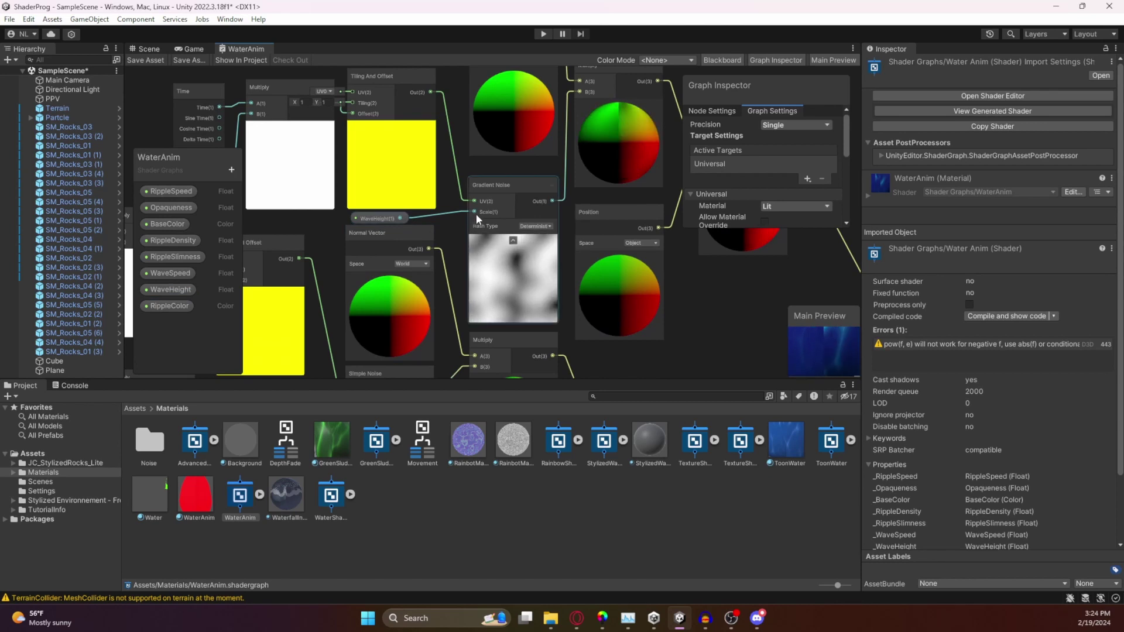
pyautogui.moveTo(461, 122); pyautogui.dragTo(399, 242, button='middle')
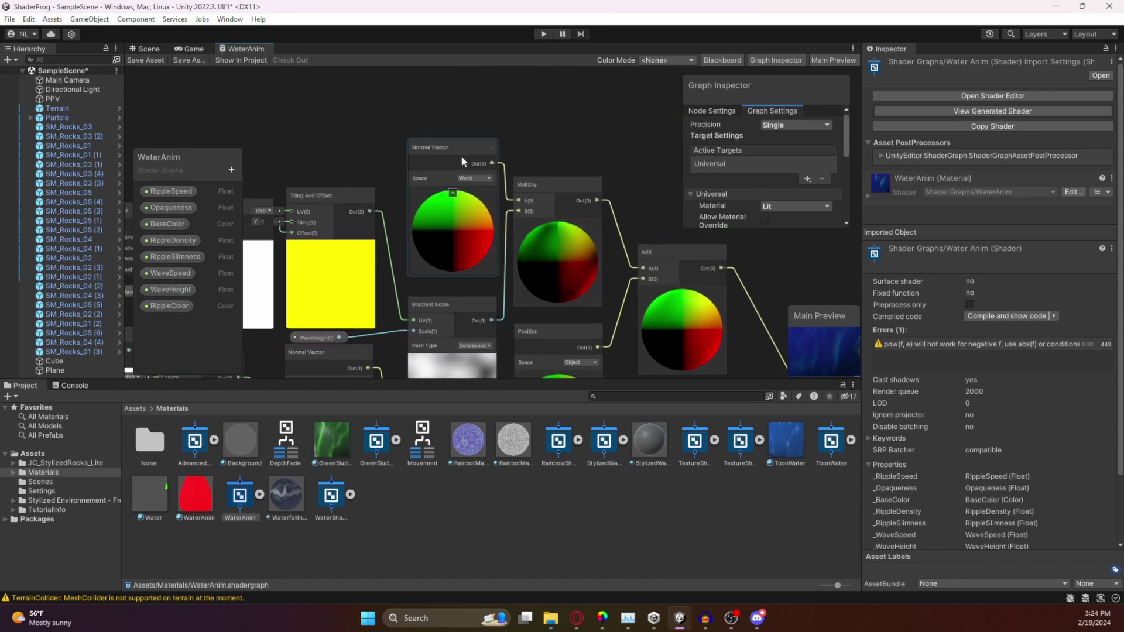
pyautogui.moveTo(590, 153); pyautogui.dragTo(539, 134, button='middle')
pyautogui.moveTo(592, 188); pyautogui.dragTo(505, 151, button='middle')
pyautogui.moveTo(671, 284); pyautogui.dragTo(612, 262, button='middle')
pyautogui.moveTo(697, 325); pyautogui.dragTo(553, 202, button='middle')
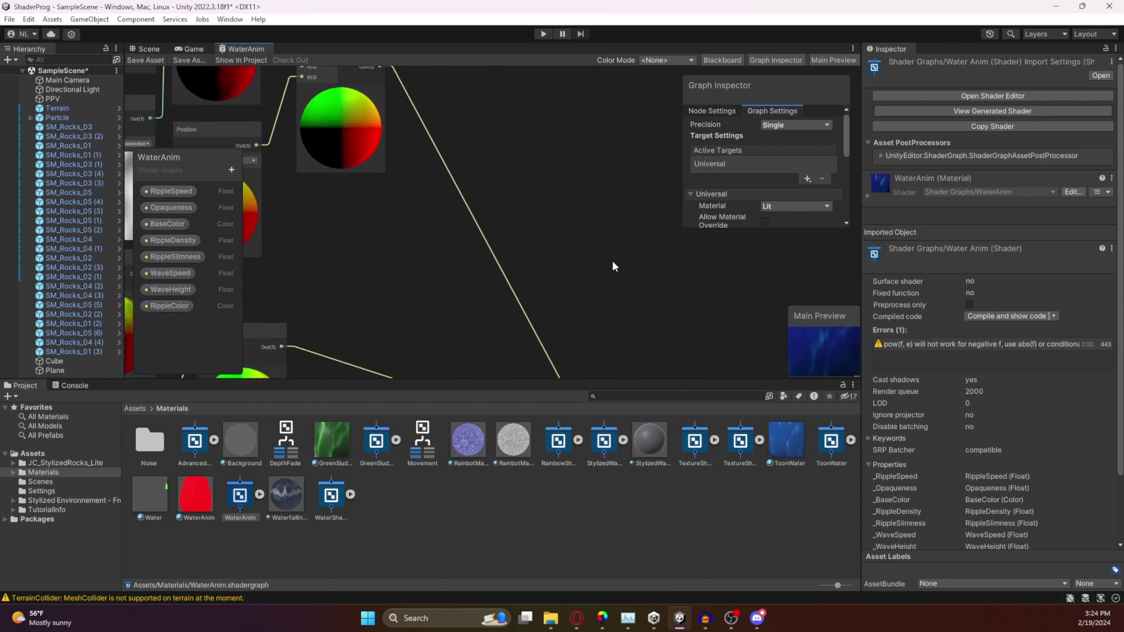
pyautogui.moveTo(612, 262); pyautogui.dragTo(535, 132, button='middle')
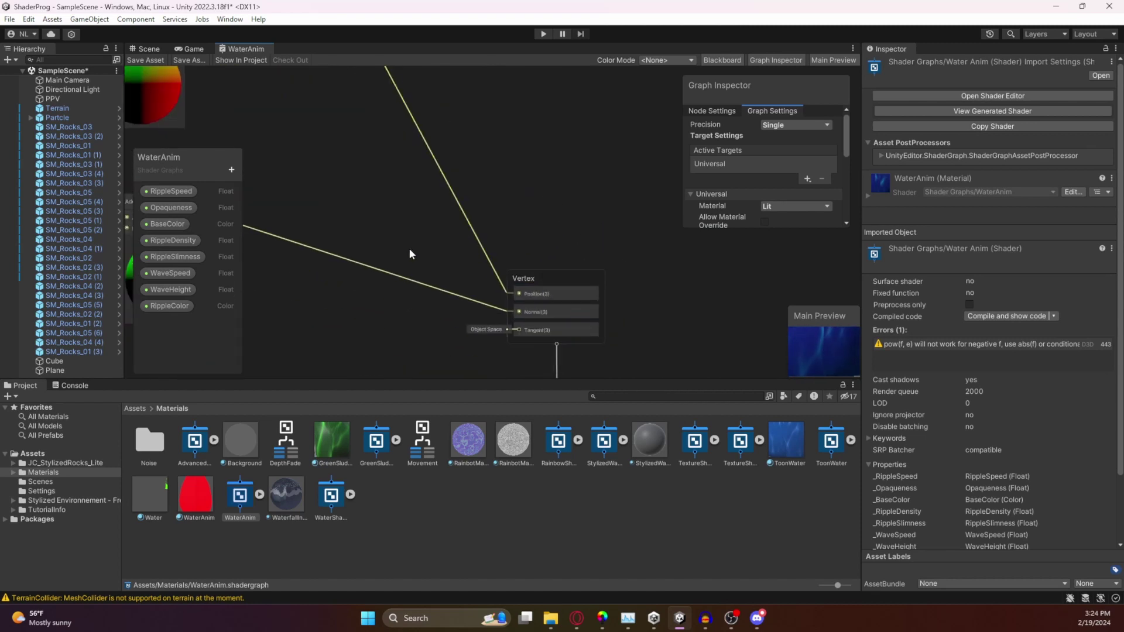
# Examine the node chain from Time and RippleDensity through Tiling And Offset and Simple Noise into the Vertex Normal input
pyautogui.moveTo(272, 240); pyautogui.dragTo(581, 268, button='middle')
pyautogui.moveTo(601, 211)
pyautogui.mouseDown(button='middle')
pyautogui.moveTo(588, 312)
pyautogui.moveTo(732, 289)
pyautogui.moveTo(786, 302)
pyautogui.mouseUp(button='middle')
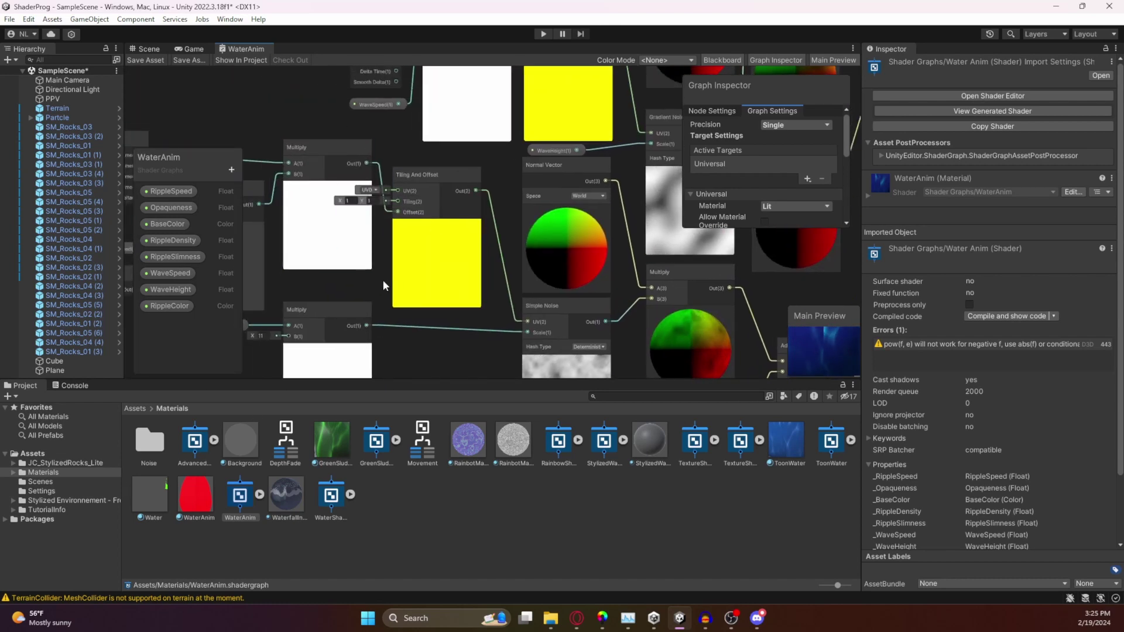
pyautogui.moveTo(383, 280); pyautogui.dragTo(494, 268, button='middle')
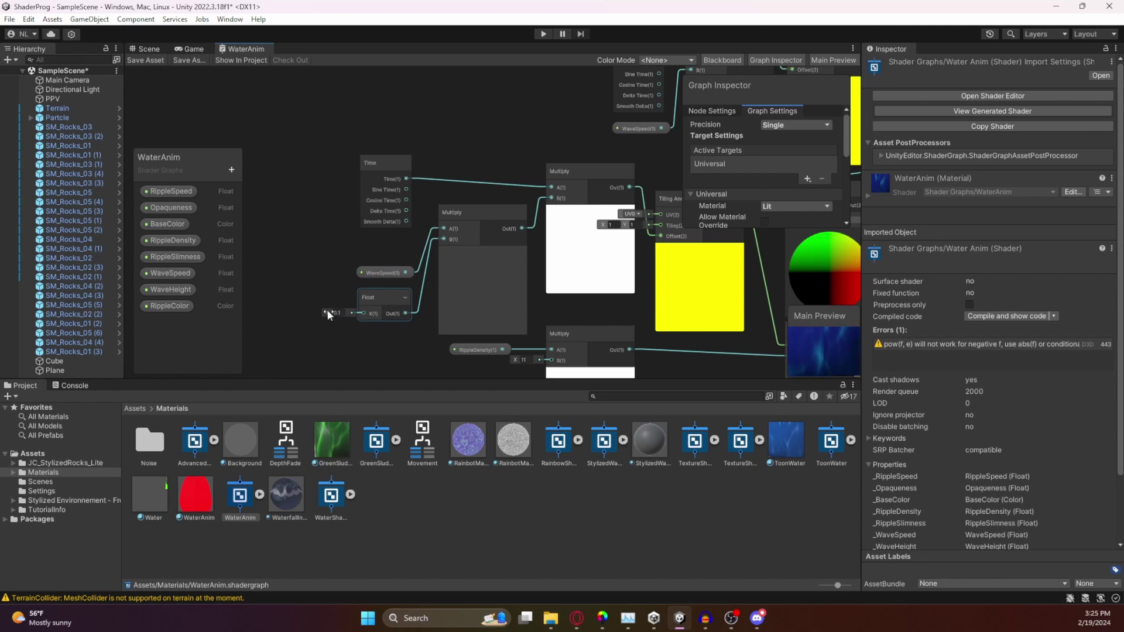
pyautogui.moveTo(654, 319); pyautogui.dragTo(523, 290, button='middle')
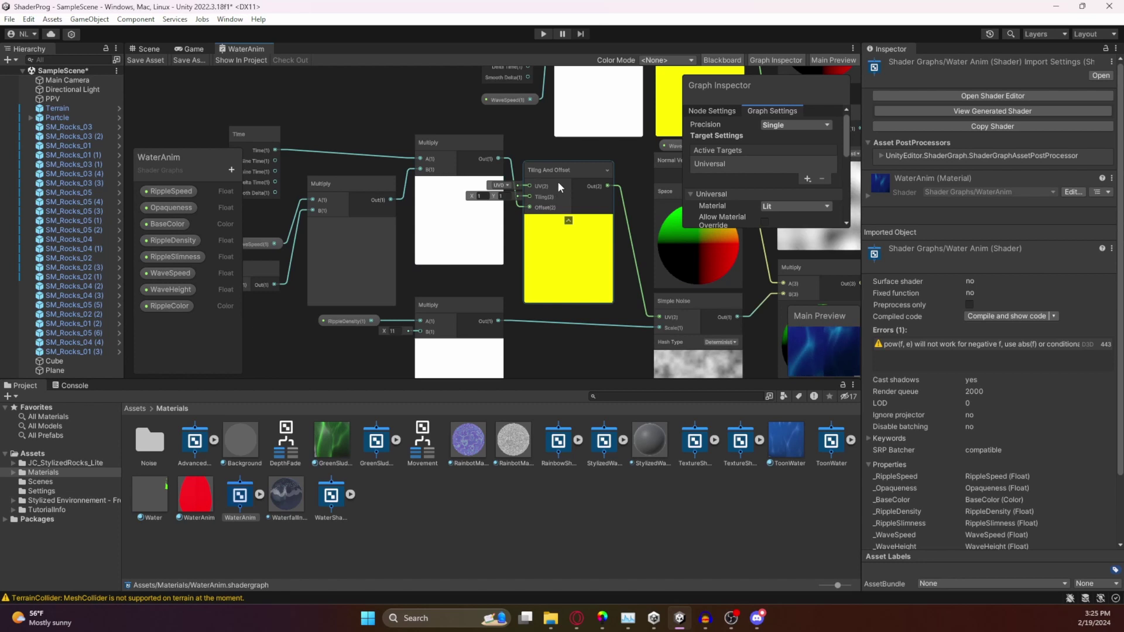
pyautogui.moveTo(615, 278); pyautogui.dragTo(458, 230, button='middle')
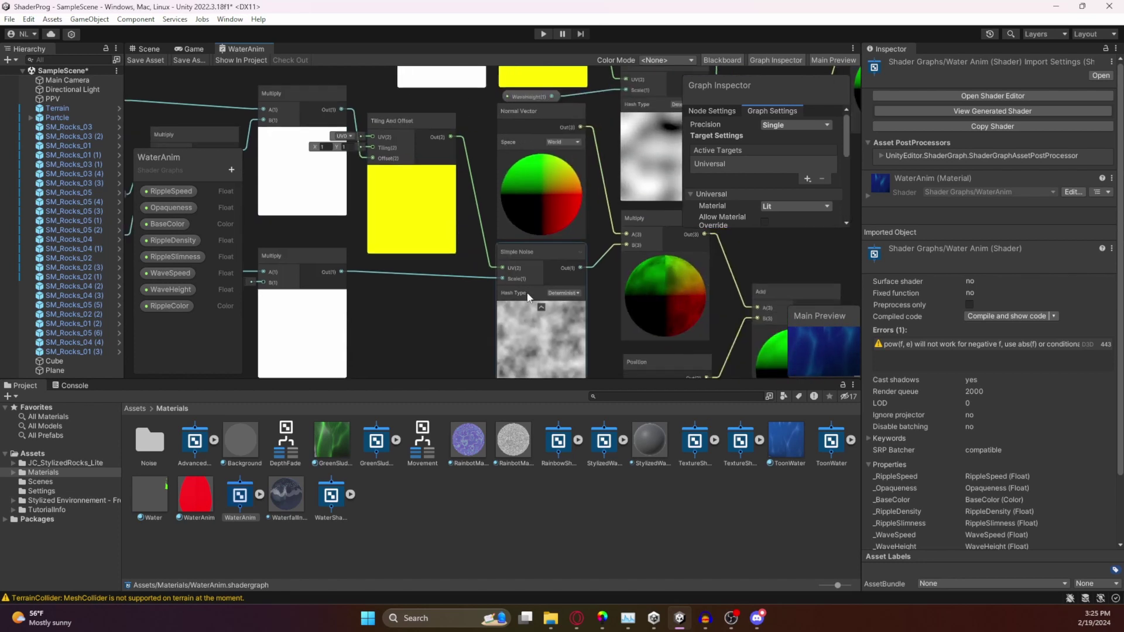
pyautogui.moveTo(381, 302); pyautogui.dragTo(487, 274, button='middle')
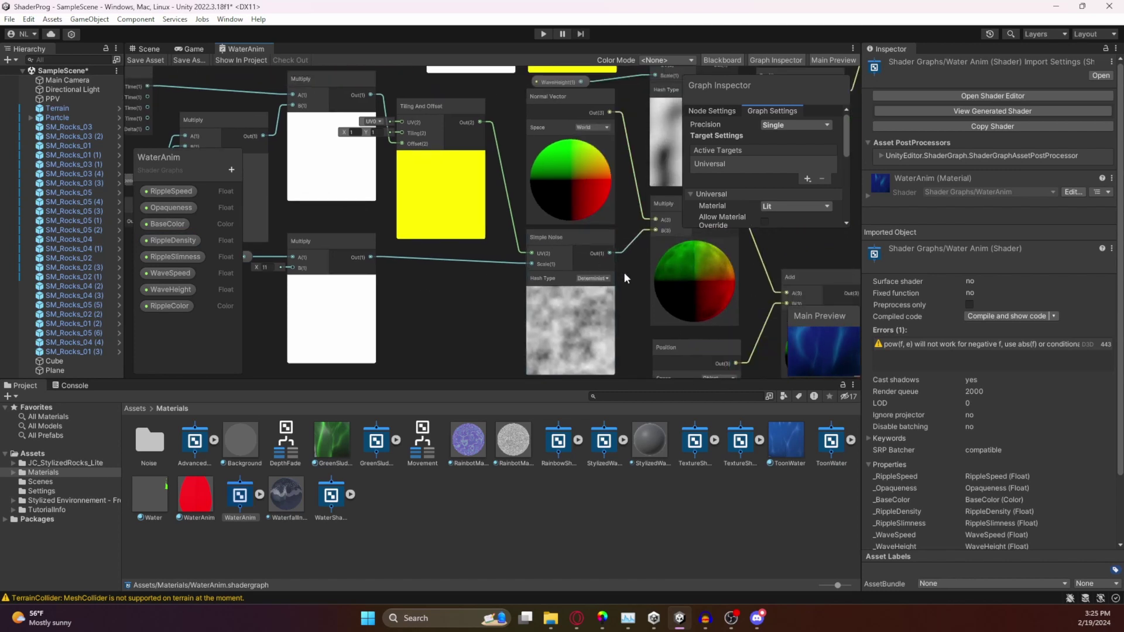
pyautogui.moveTo(624, 272); pyautogui.dragTo(508, 230, button='middle')
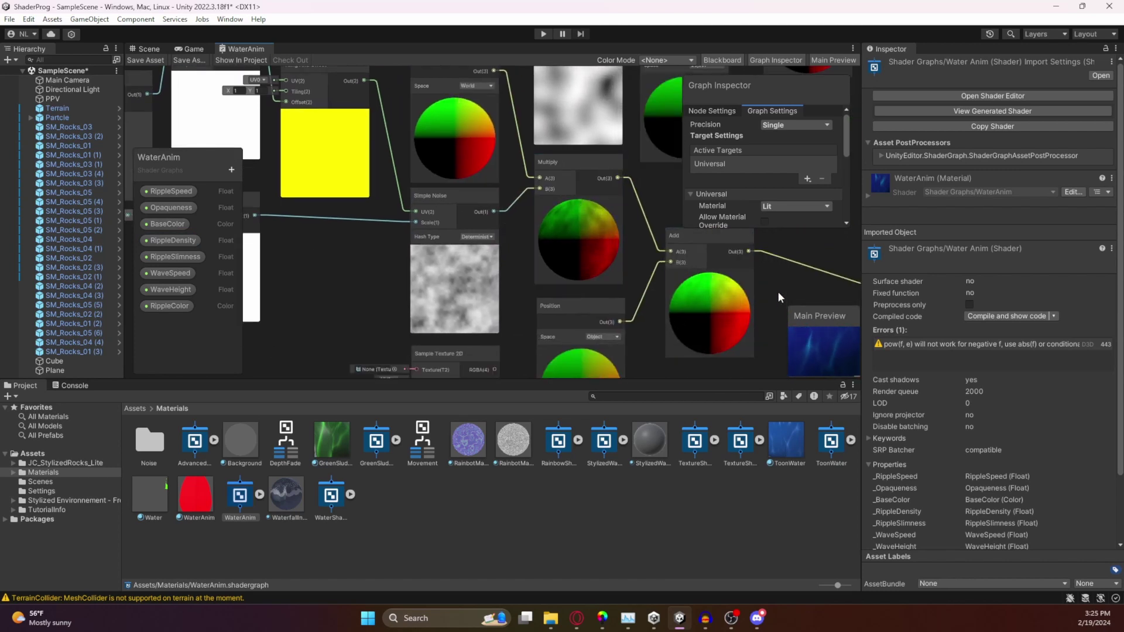
pyautogui.moveTo(778, 289); pyautogui.dragTo(588, 271, button='middle')
pyautogui.moveTo(654, 304); pyautogui.dragTo(620, 322, button='middle')
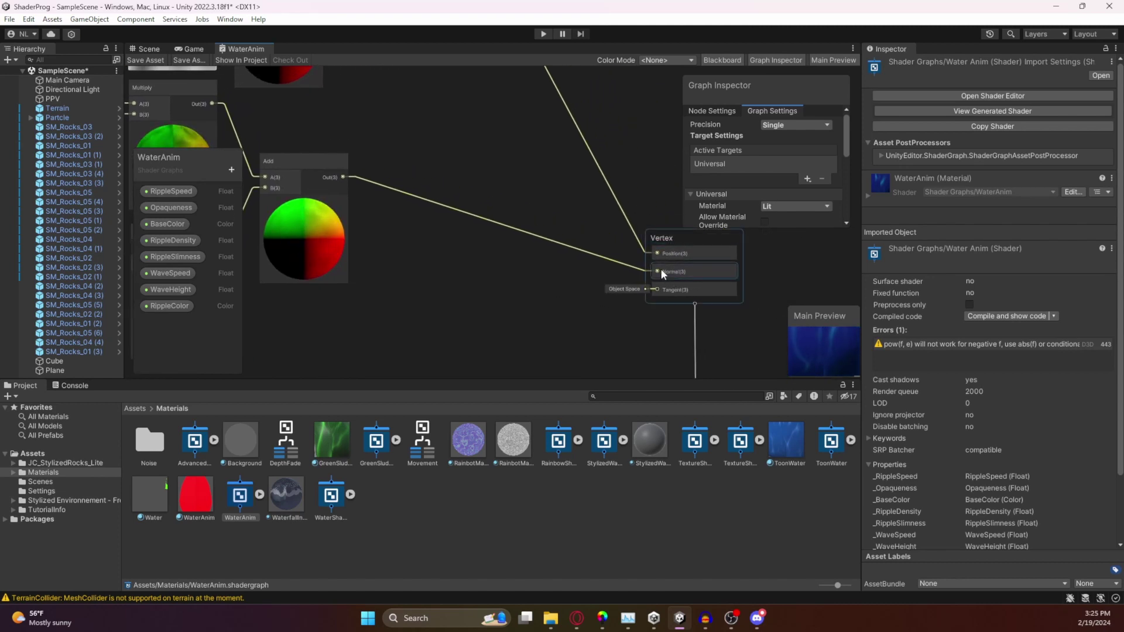
pyautogui.moveTo(514, 292); pyautogui.dragTo(588, 281, button='middle')
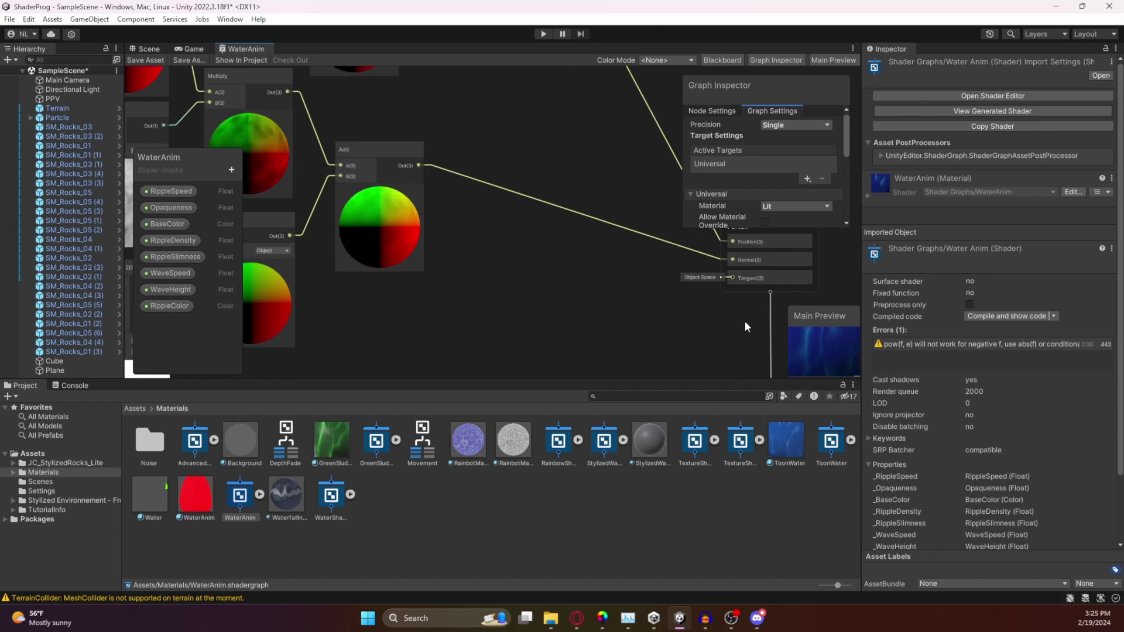
# Examine the Radial Shear and RippleSpeed nodes, and shift the Voronoi node slightly down and away from the Sample Texture 2D node
pyautogui.moveTo(503, 296); pyautogui.dragTo(716, 273, button='middle')
pyautogui.scroll(-5, 555, 270)
pyautogui.scroll(4, 502, 297)
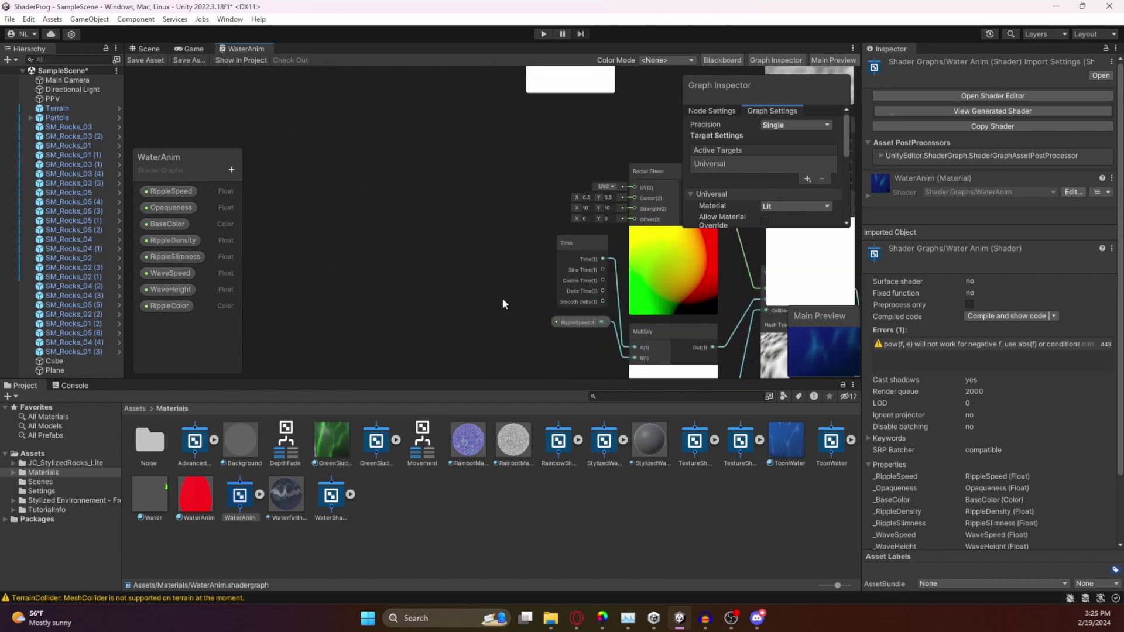
pyautogui.moveTo(501, 299); pyautogui.dragTo(361, 247, button='middle')
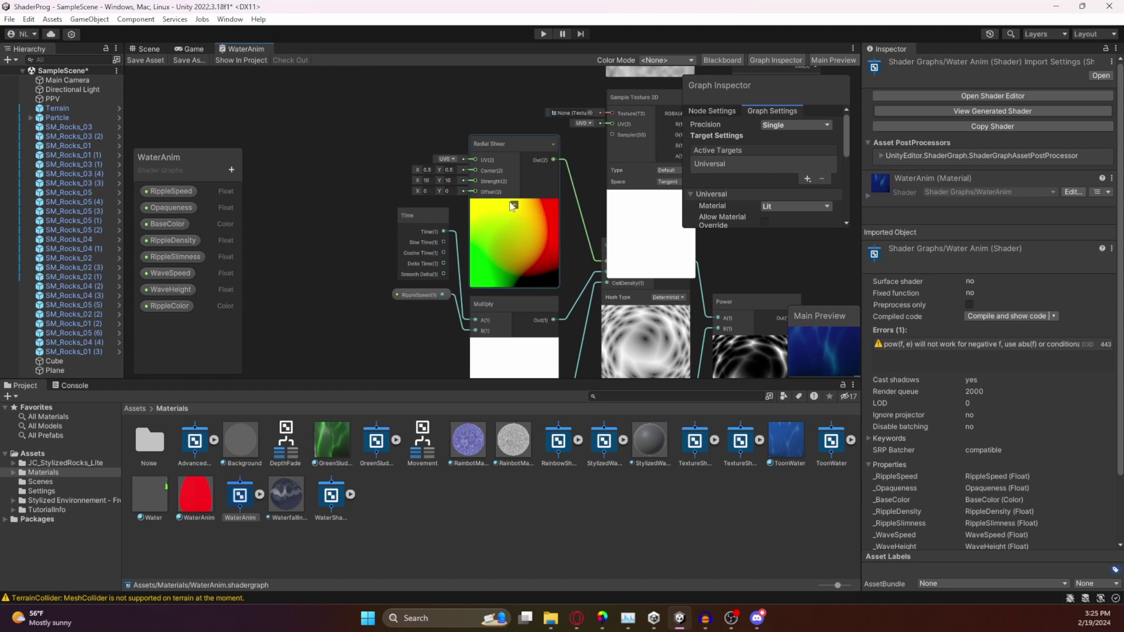
pyautogui.moveTo(342, 273); pyautogui.dragTo(304, 233, button='middle')
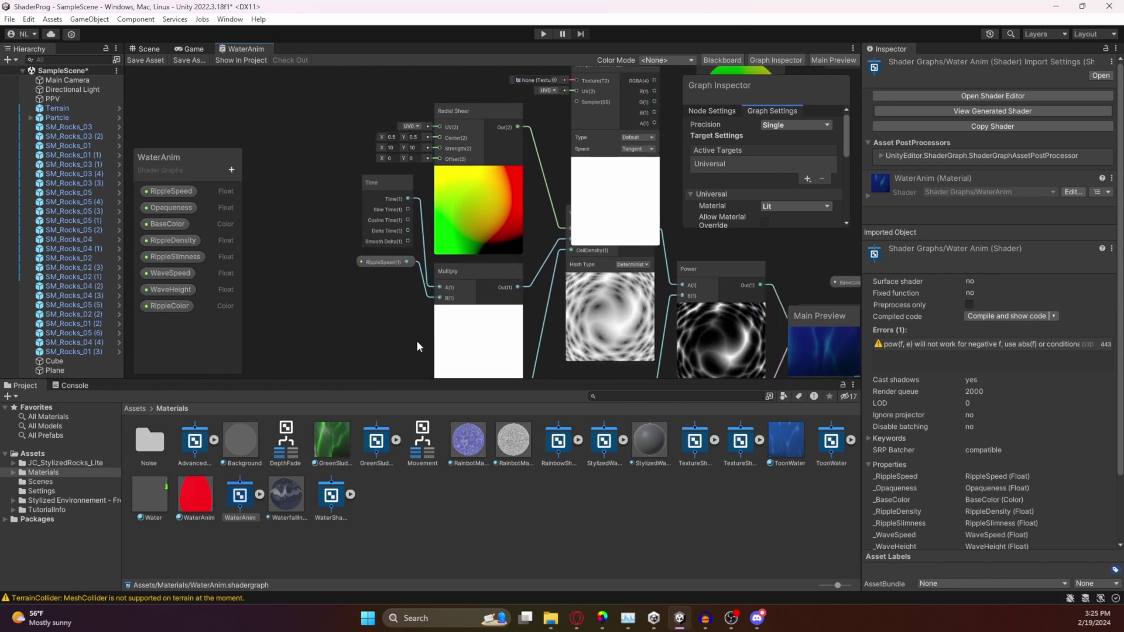
pyautogui.moveTo(598, 270); pyautogui.dragTo(516, 249, button='middle')
pyautogui.moveTo(504, 234); pyautogui.dragTo(483, 255)
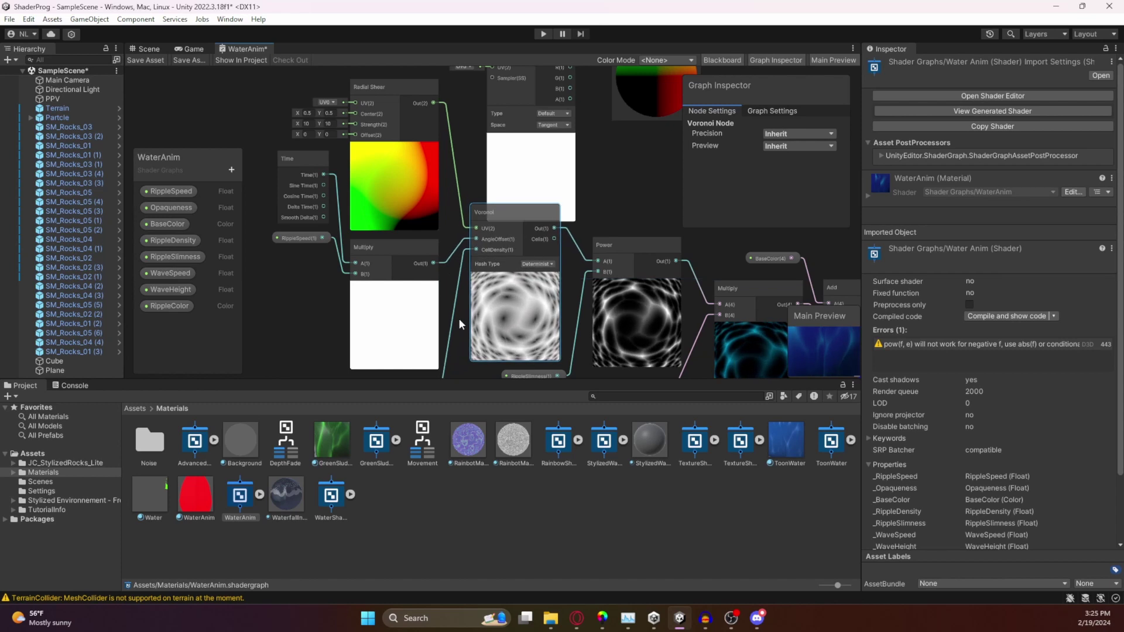
# Examine how the Voronoi, Power, RippleSlimness, RippleColor and BaseColor nodes combine into the Fragment block's Base Color
pyautogui.scroll(-3, 459, 318)
pyautogui.scroll(4, 454, 314)
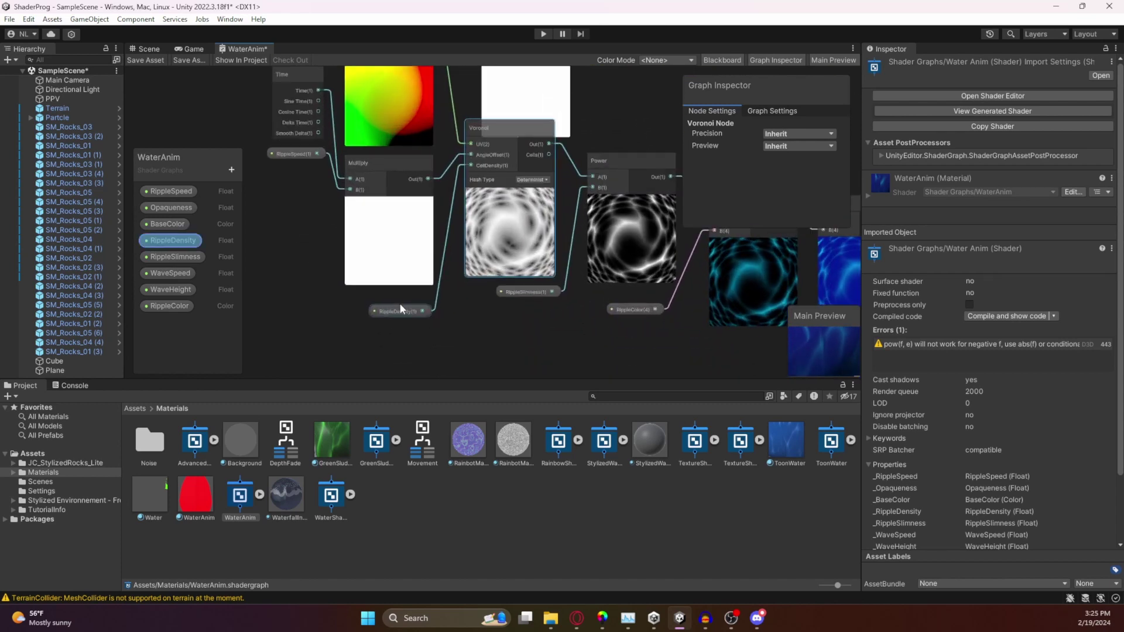
pyautogui.moveTo(447, 301); pyautogui.dragTo(414, 325, button='middle')
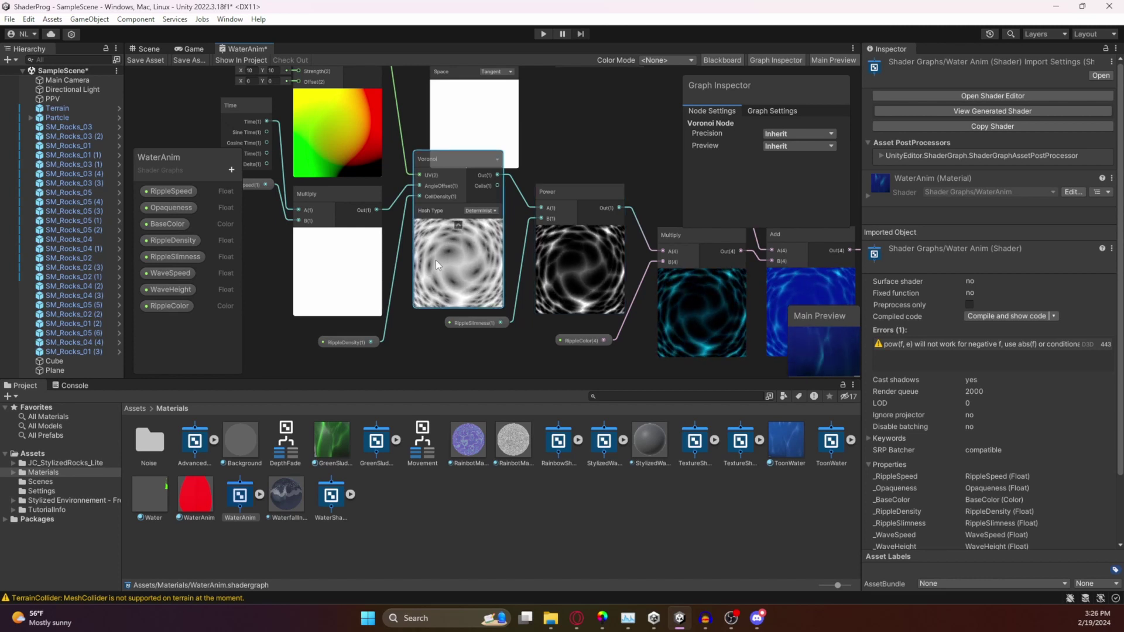
pyautogui.moveTo(631, 260); pyautogui.dragTo(496, 206, button='middle')
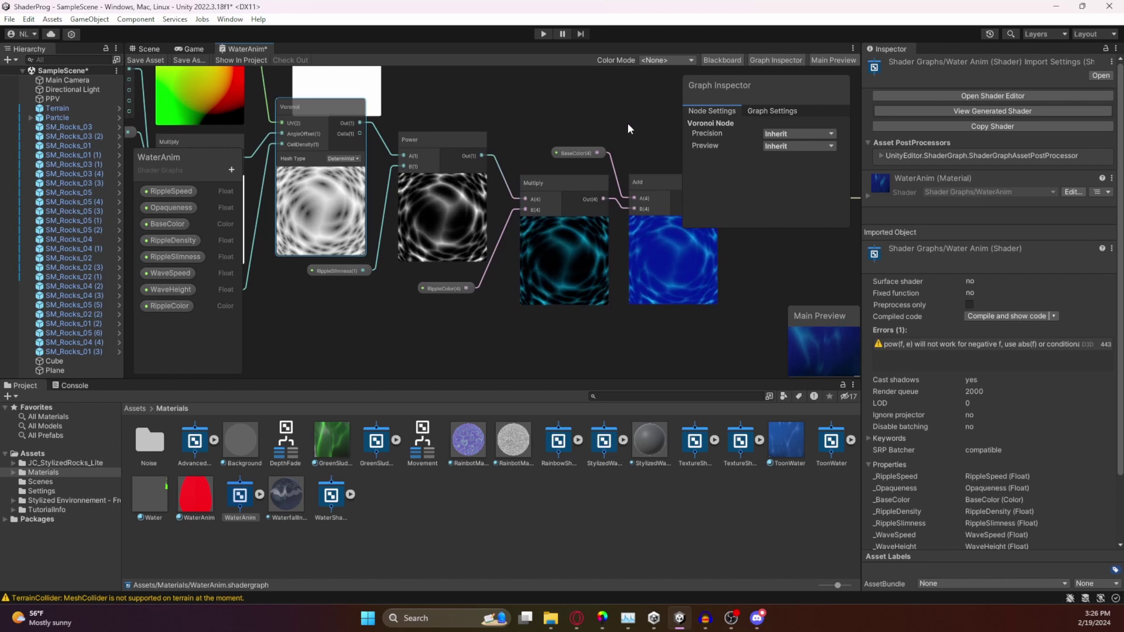
pyautogui.moveTo(618, 146); pyautogui.dragTo(535, 186, button='middle')
pyautogui.moveTo(681, 269); pyautogui.dragTo(556, 276, button='middle')
pyautogui.moveTo(630, 281); pyautogui.dragTo(527, 292, button='middle')
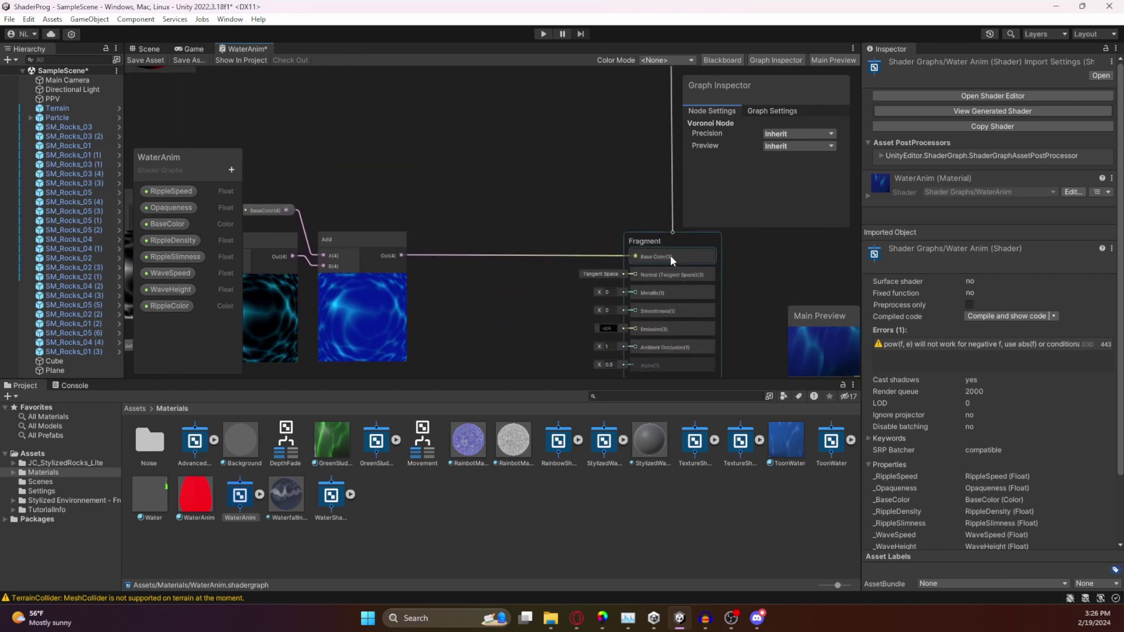
pyautogui.moveTo(598, 190); pyautogui.dragTo(551, 326, button='middle')
pyautogui.scroll(-3, 539, 234)
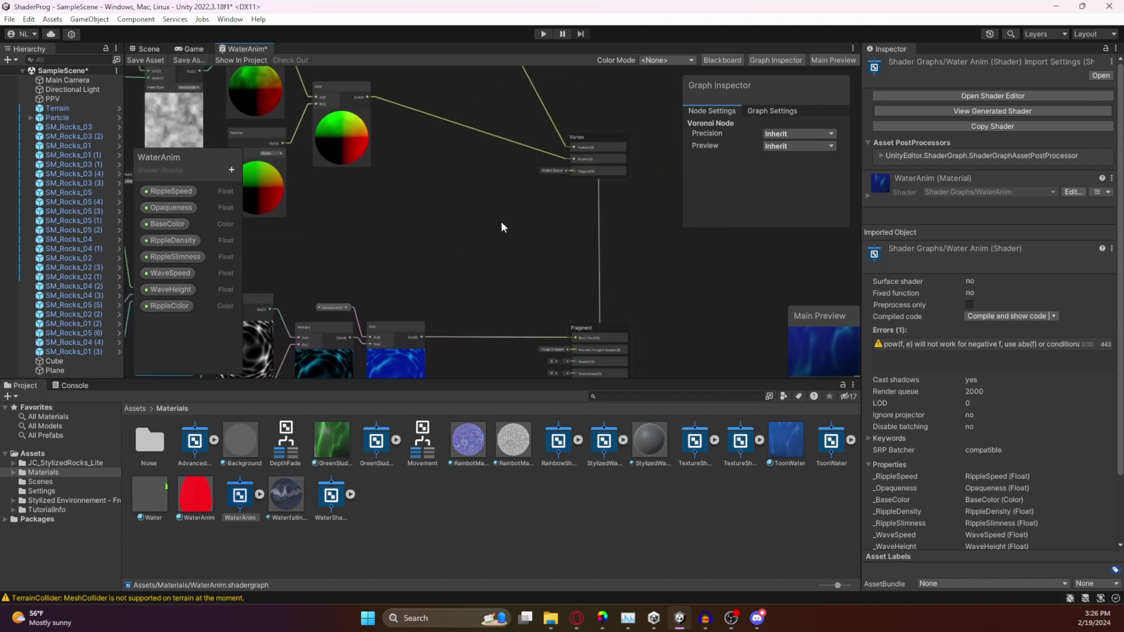
pyautogui.moveTo(350, 241); pyautogui.dragTo(599, 236, button='middle')
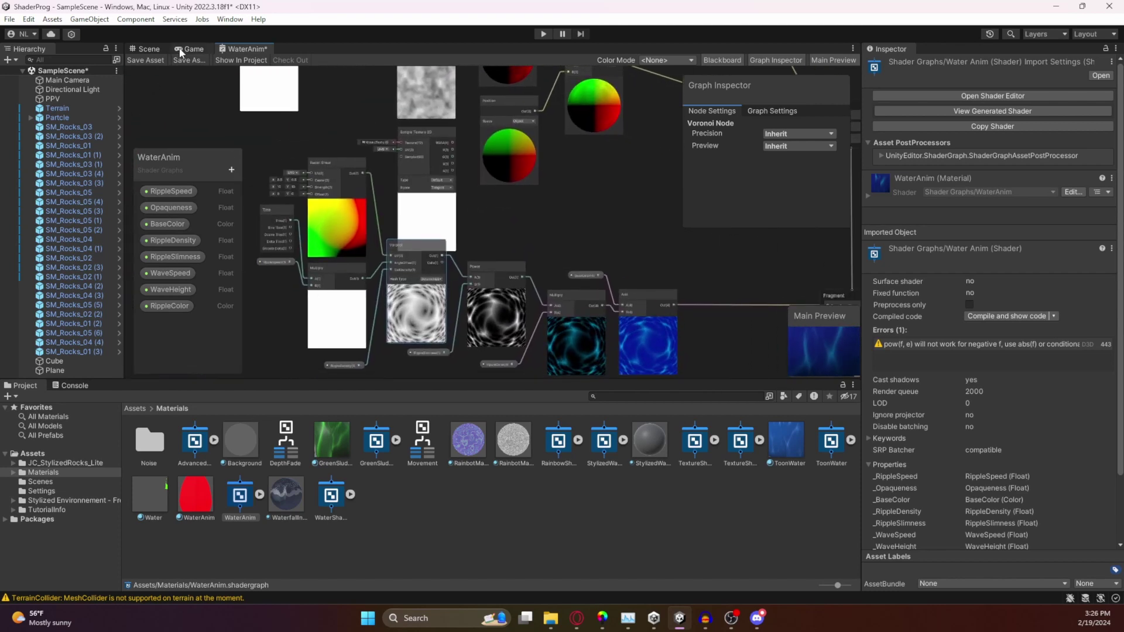
# Return to the scene and run it in play mode to check the animated water, ending with play mode stopped
pyautogui.click(154, 53)
pyautogui.keyDown('alt'); pyautogui.moveTo(584, 250); pyautogui.dragTo(630, 246); pyautogui.keyUp('alt')
pyautogui.click(543, 33)
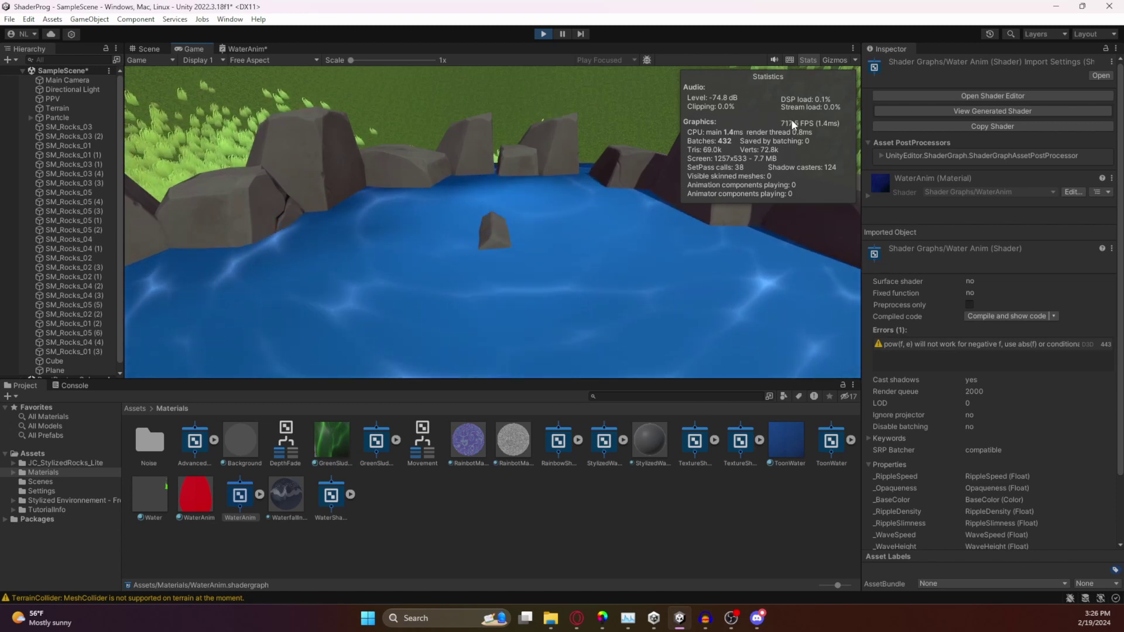
pyautogui.click(543, 34)
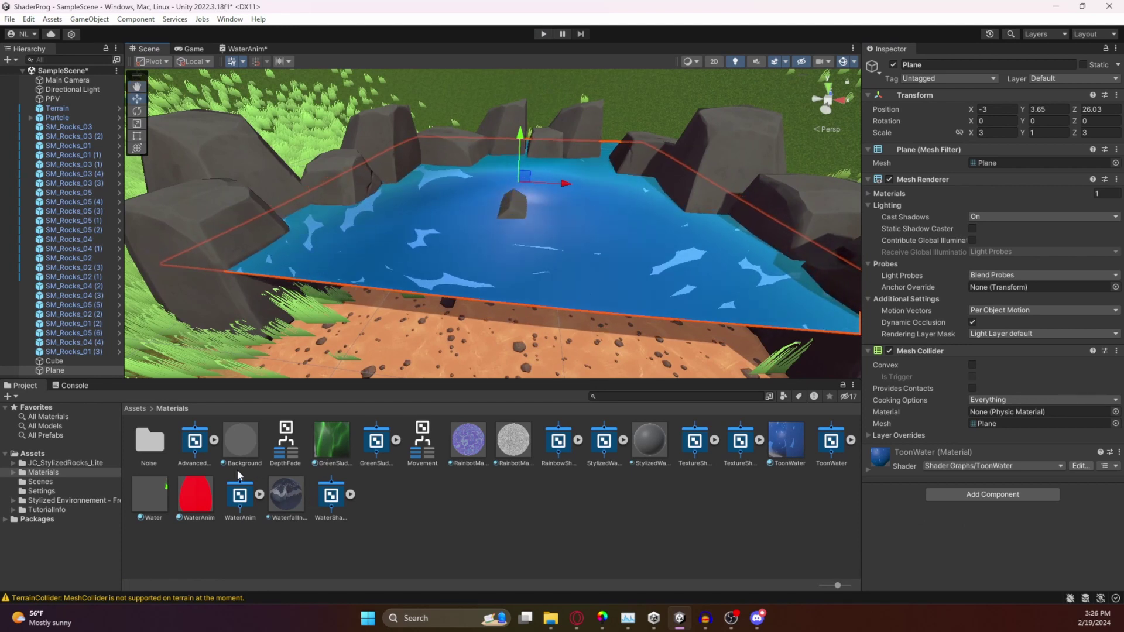
# Open the ToonWater shader graph and examine its vertex, normal, toon and non-toon node groups up to the Branch node
pyautogui.click(831, 442)
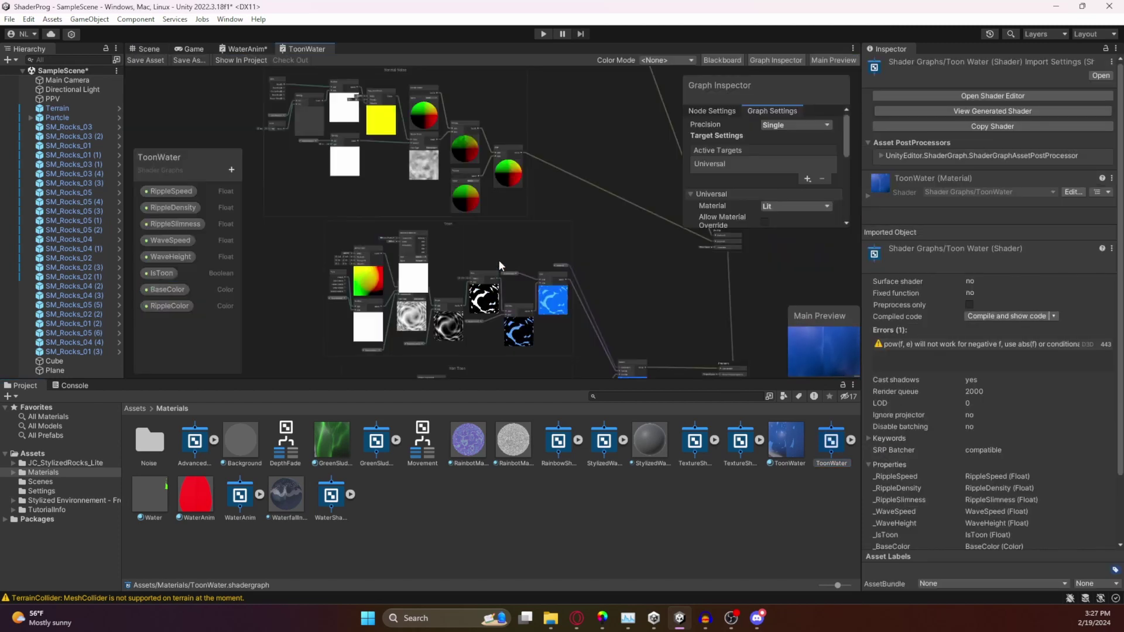
pyautogui.moveTo(541, 200); pyautogui.dragTo(589, 292, button='middle')
pyautogui.moveTo(621, 226); pyautogui.dragTo(574, 357, button='middle')
pyautogui.moveTo(720, 308); pyautogui.dragTo(682, 294, button='middle')
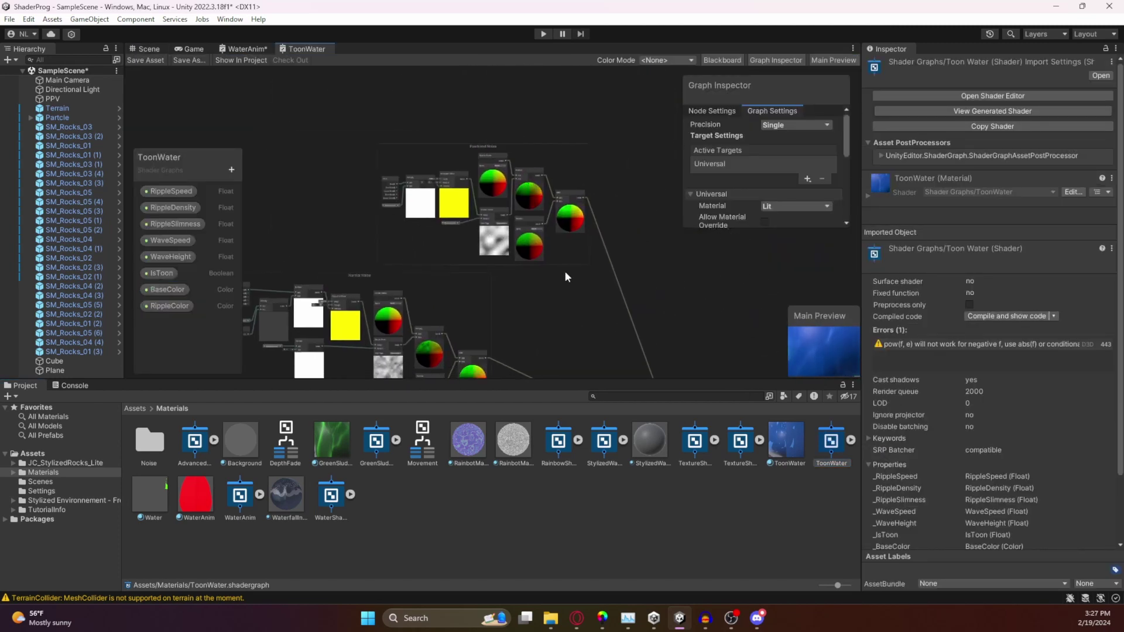
pyautogui.moveTo(571, 352); pyautogui.dragTo(601, 220, button='middle')
pyautogui.moveTo(560, 320); pyautogui.dragTo(561, 266, button='middle')
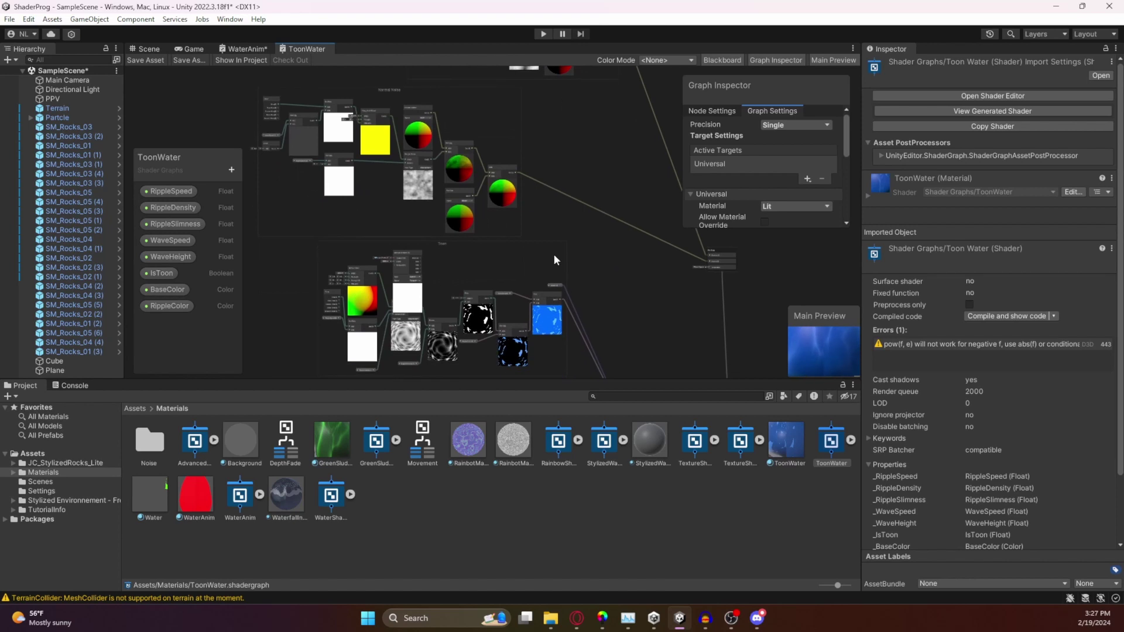
pyautogui.moveTo(613, 307); pyautogui.dragTo(632, 233, button='middle')
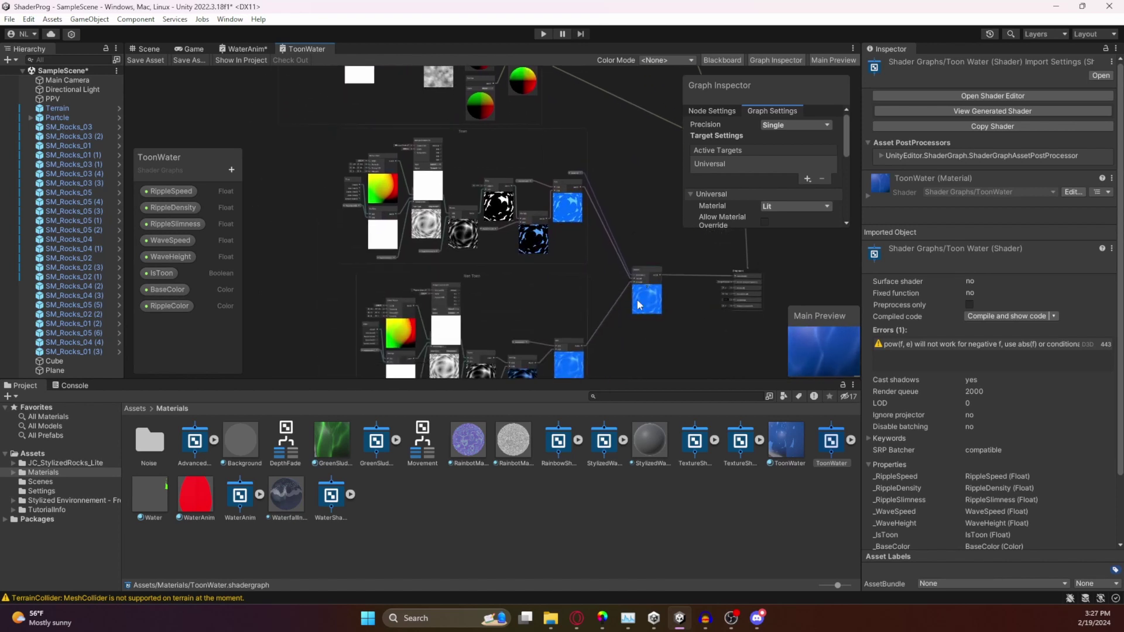
pyautogui.scroll(5, 641, 302)
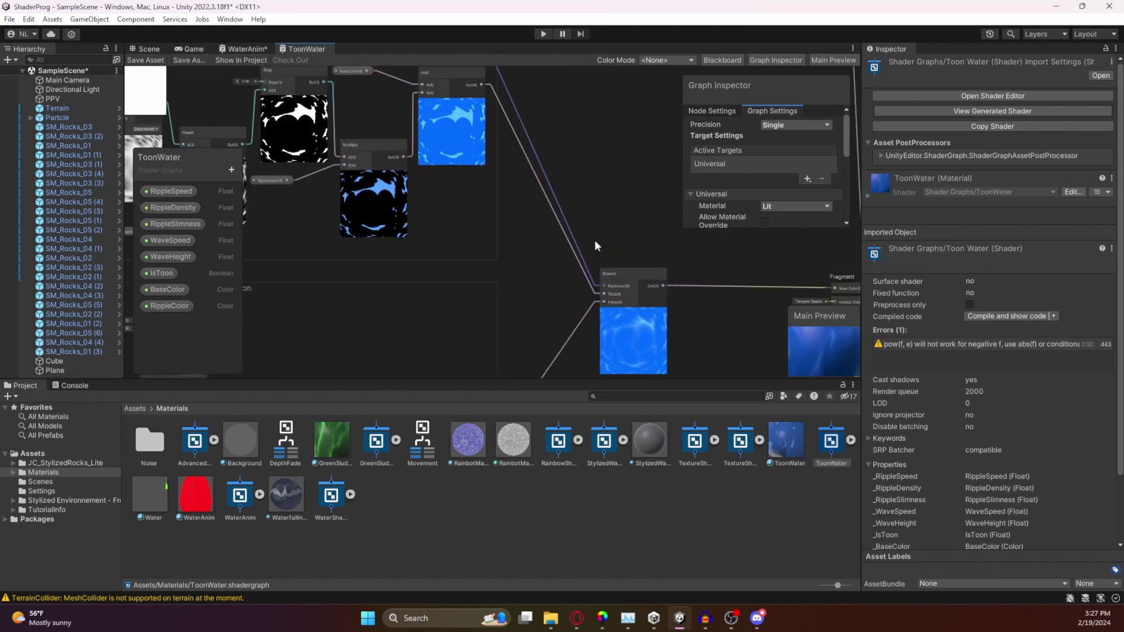
# Examine how the IsToon property and the toon group's Step, Multiply and Add nodes feed the Branch node in the ToonWater graph
pyautogui.moveTo(613, 217); pyautogui.dragTo(620, 308, button='middle')
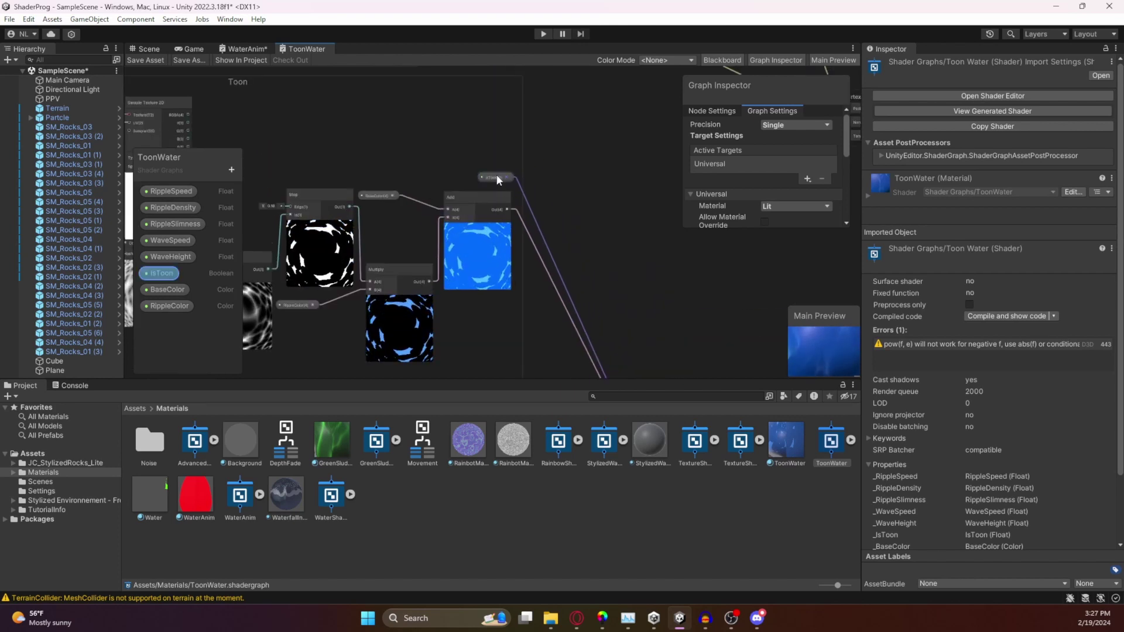
pyautogui.moveTo(591, 218); pyautogui.dragTo(559, 162, button='middle')
pyautogui.moveTo(565, 265); pyautogui.dragTo(536, 192, button='middle')
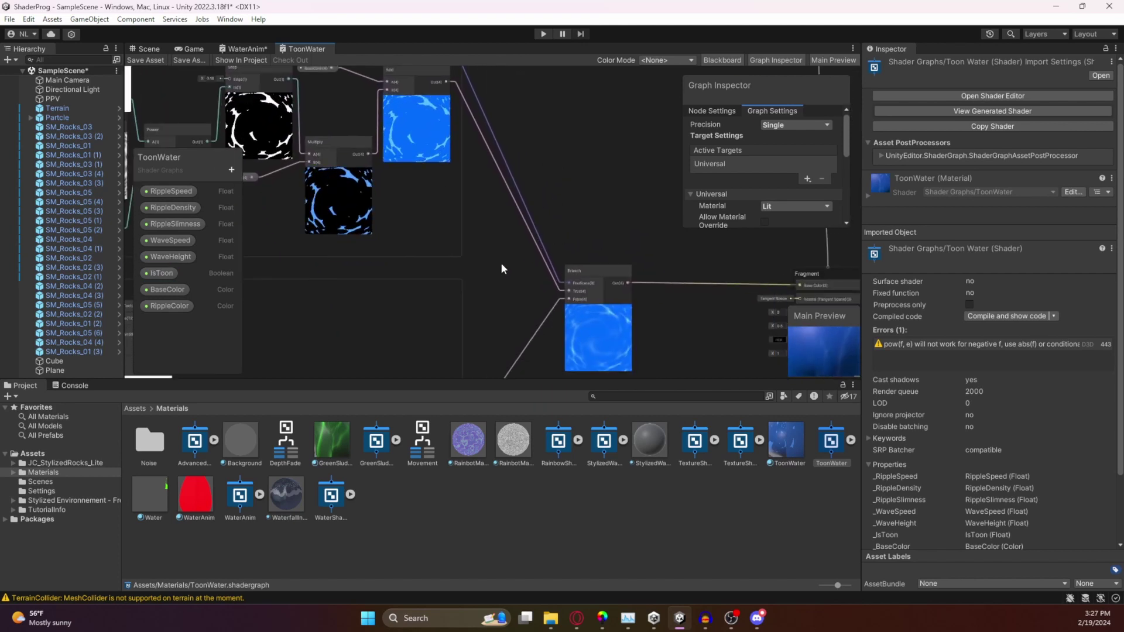
pyautogui.moveTo(486, 221); pyautogui.dragTo(525, 223, button='middle')
pyautogui.scroll(3, 524, 223)
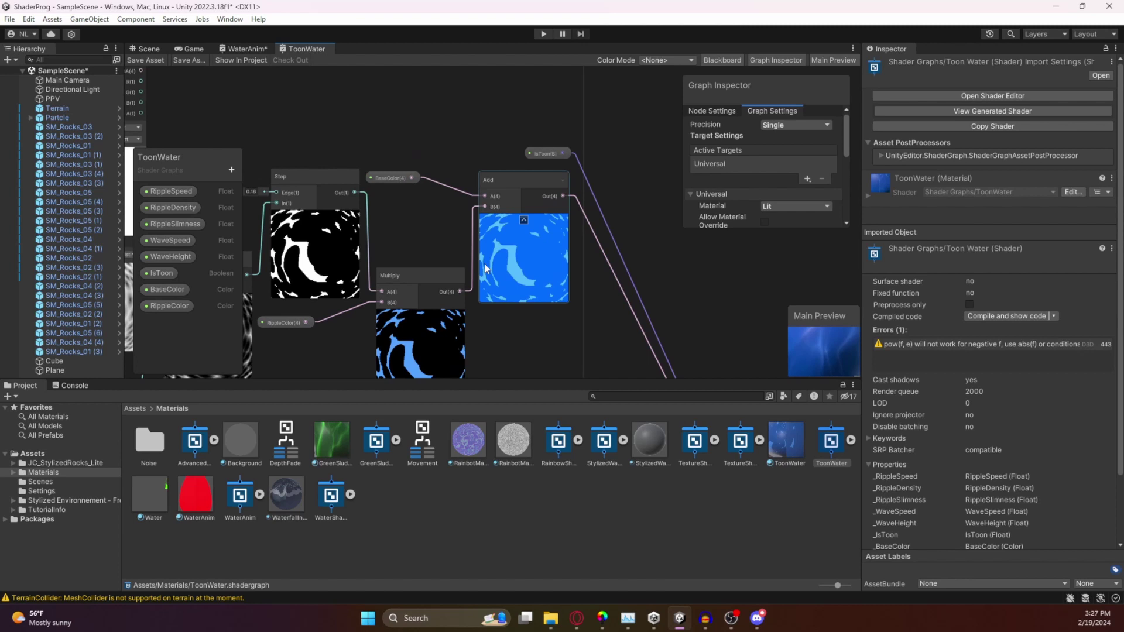
pyautogui.moveTo(417, 249); pyautogui.dragTo(559, 219, button='middle')
pyautogui.scroll(-1, 559, 219)
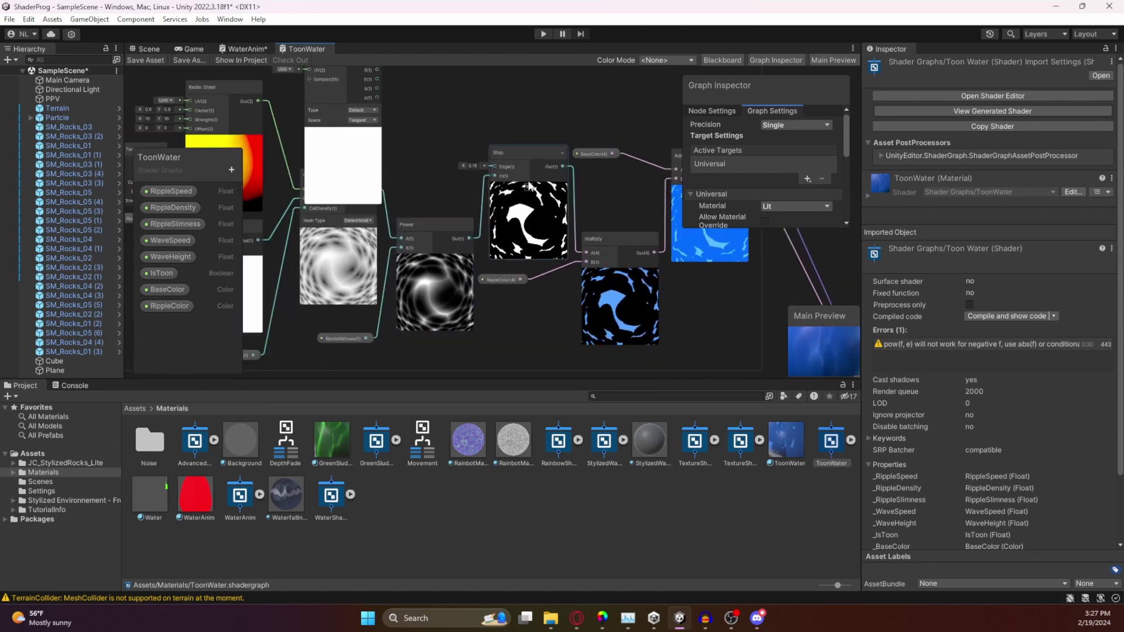
pyautogui.moveTo(595, 209); pyautogui.dragTo(532, 215, button='middle')
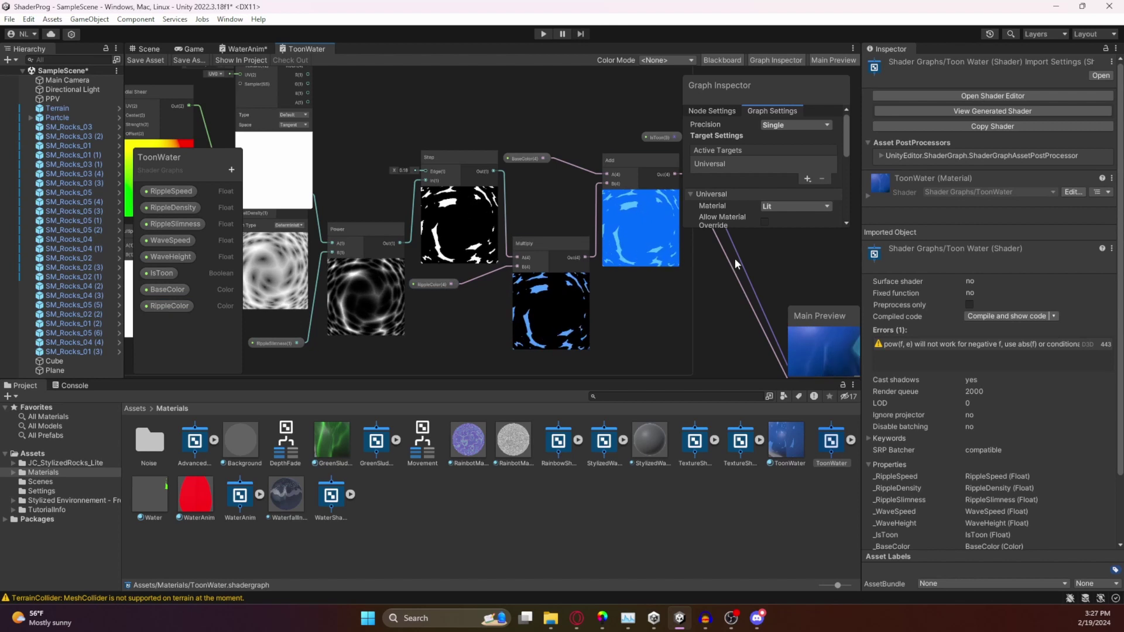
pyautogui.moveTo(749, 272); pyautogui.dragTo(612, 250, button='middle')
pyautogui.moveTo(731, 295); pyautogui.dragTo(708, 327, button='middle')
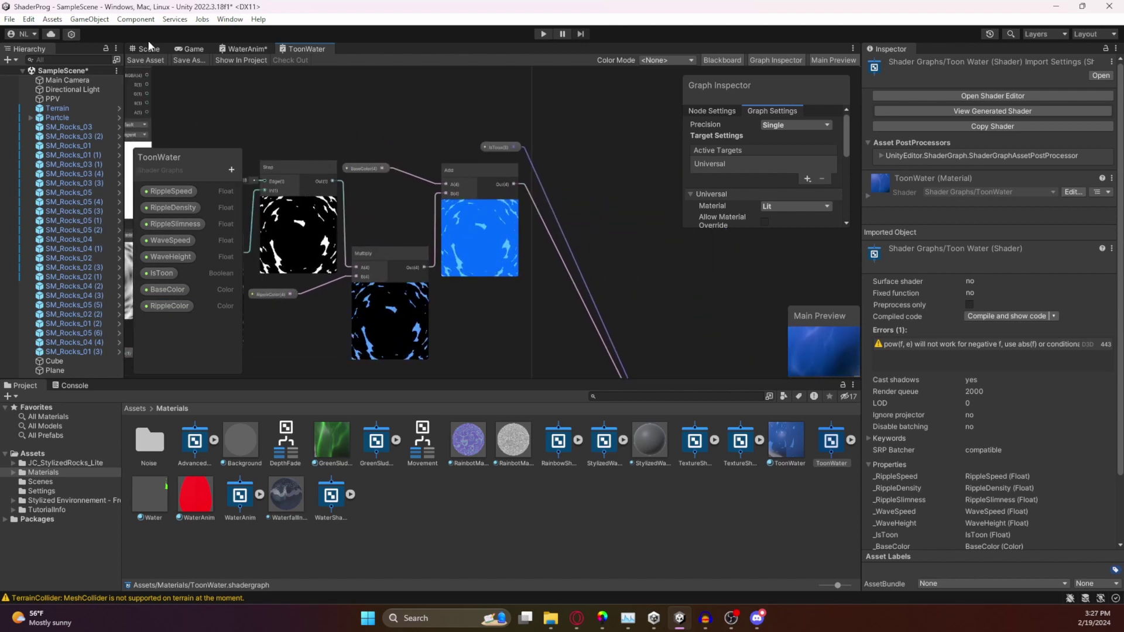
# Return to the scene and run it in play mode to check the toon water, ending with play mode stopped
pyautogui.click(149, 49)
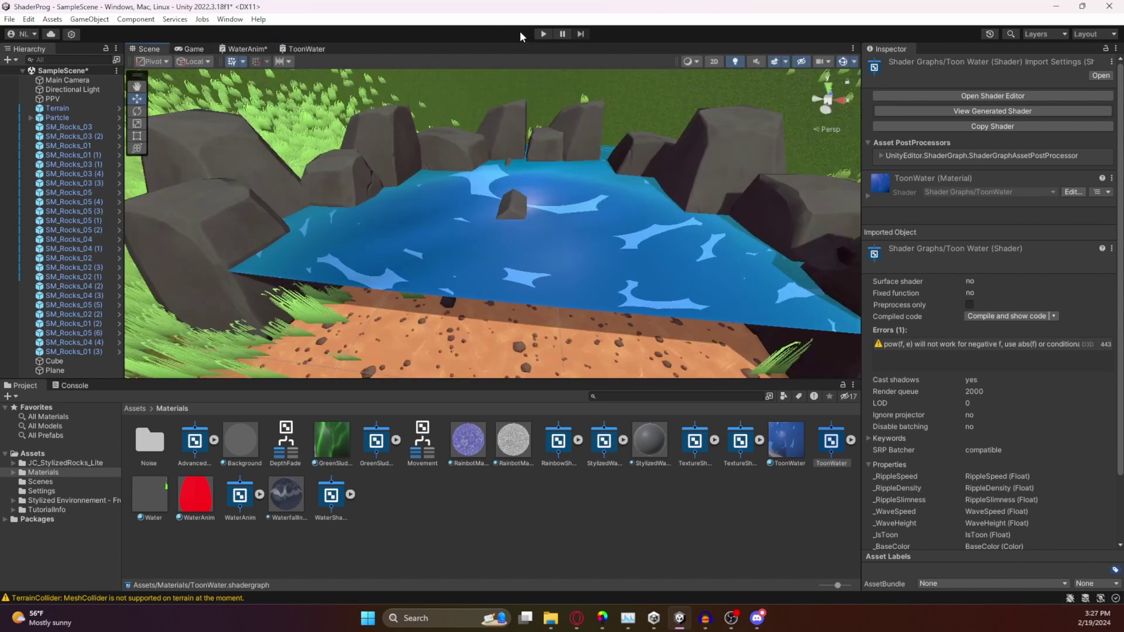
pyautogui.click(544, 34)
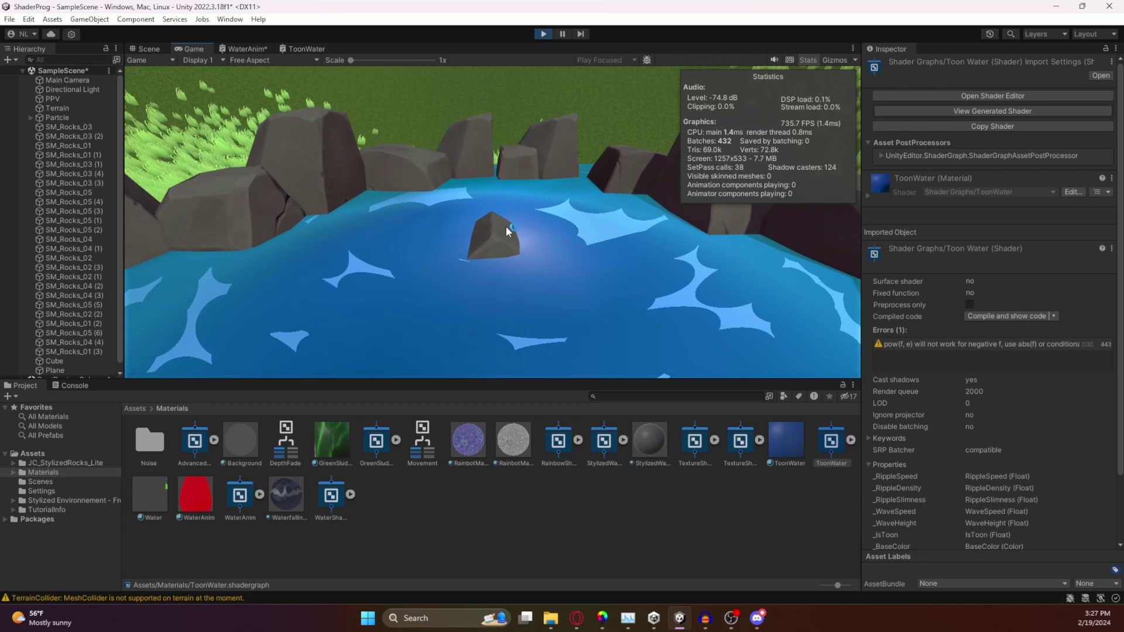
pyautogui.click(149, 50)
# Lower the ToonWater plane to Y -6.89, and raise the StylizedWater cube into the pond at Y 0.48
pyautogui.click(560, 207)
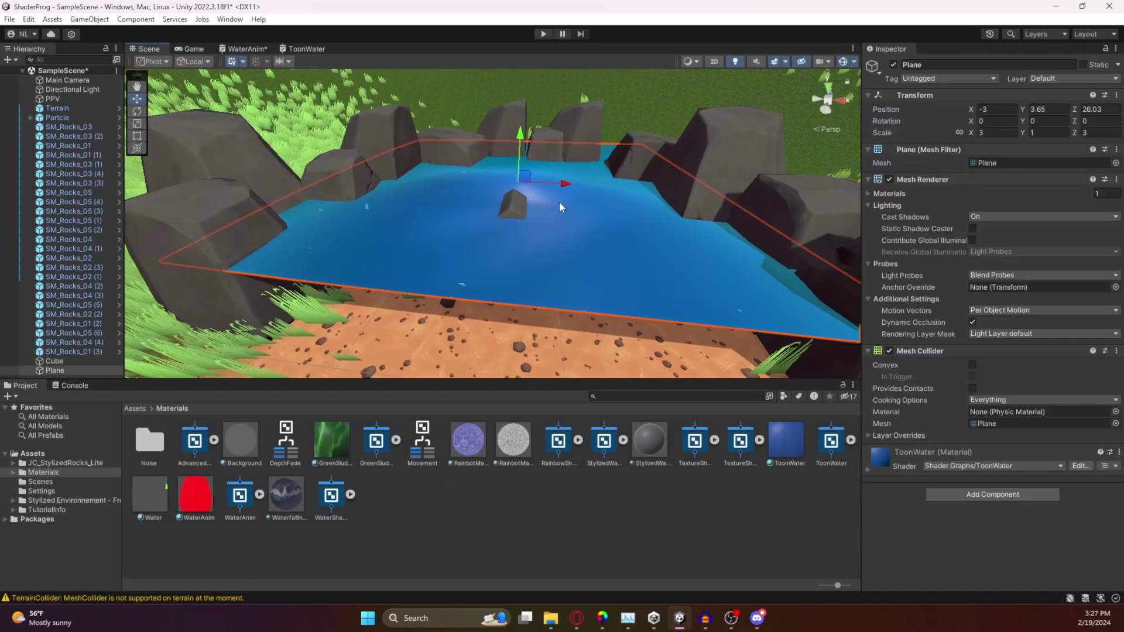
pyautogui.moveTo(520, 135); pyautogui.dragTo(507, 217)
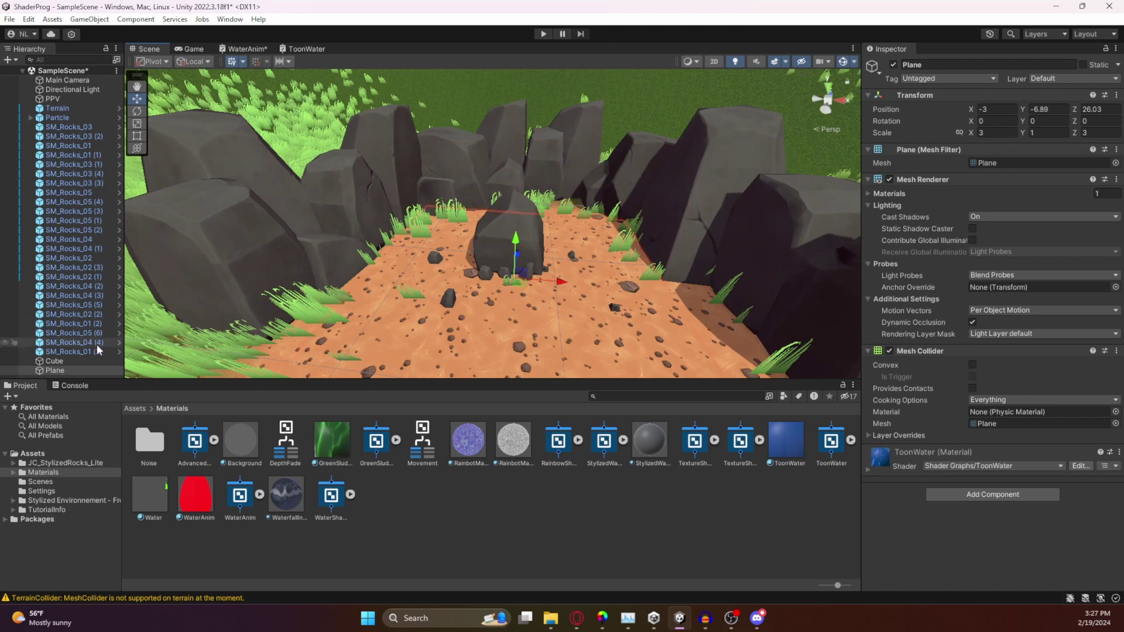
pyautogui.click(107, 360)
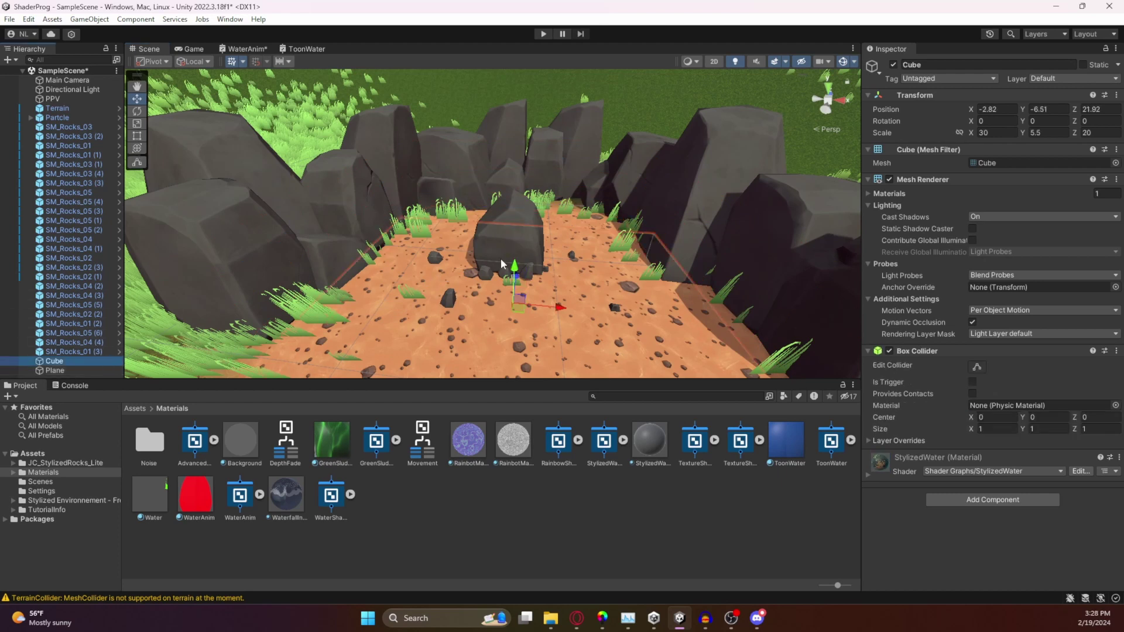
pyautogui.moveTo(517, 263); pyautogui.dragTo(527, 195)
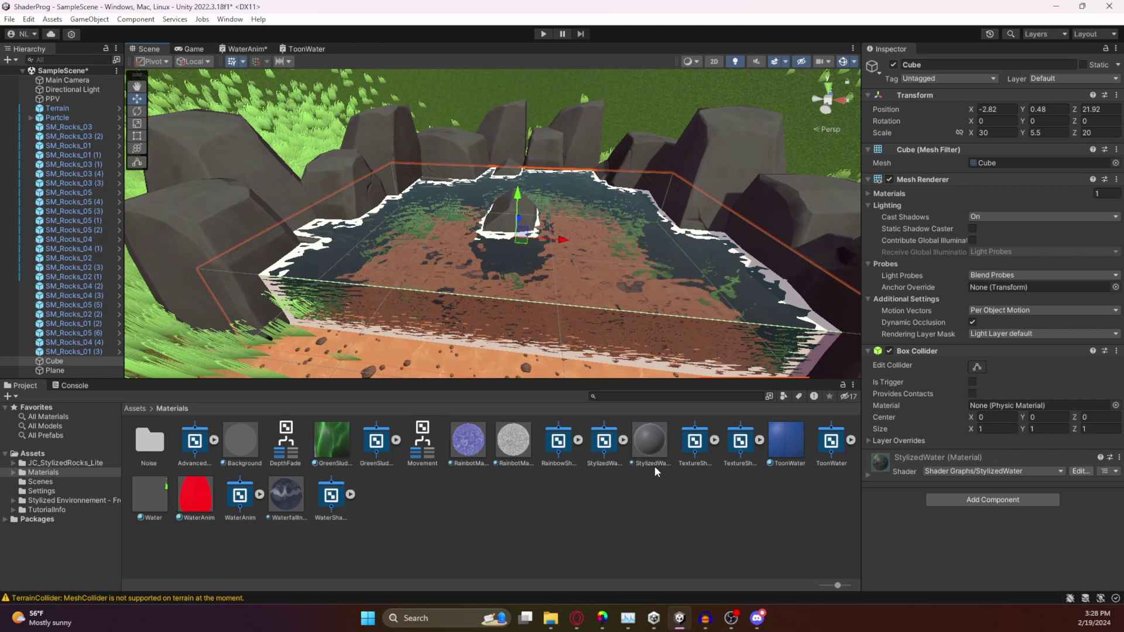
# View the StylizedWater material's surface inputs and open the StylizedWater shader graph
pyautogui.click(648, 444)
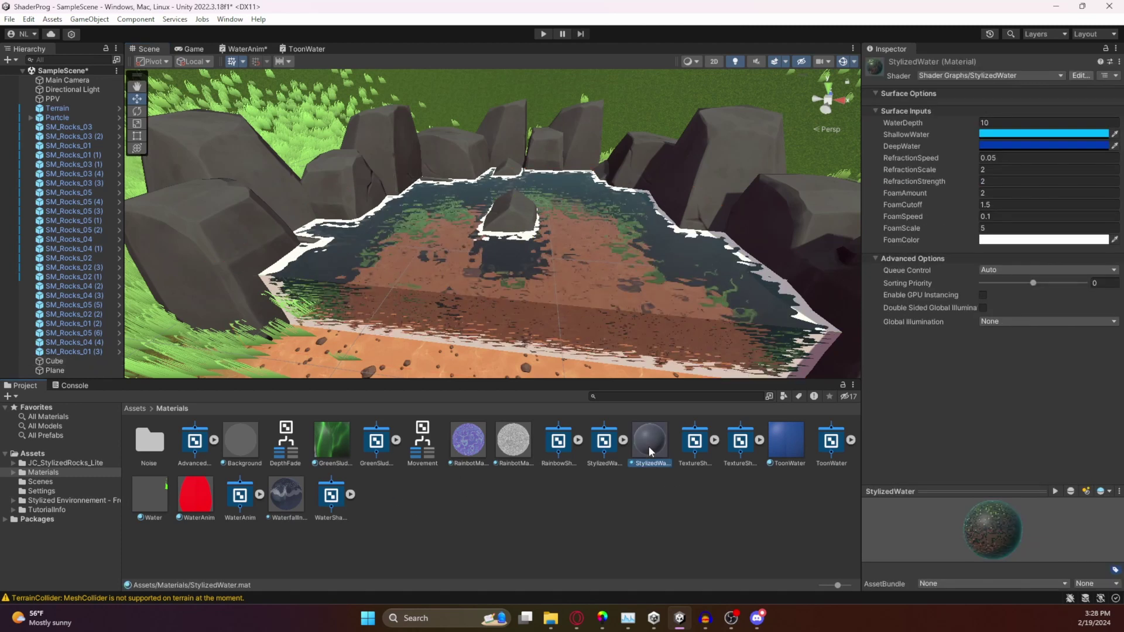
pyautogui.click(605, 446)
pyautogui.doubleClick(605, 446)
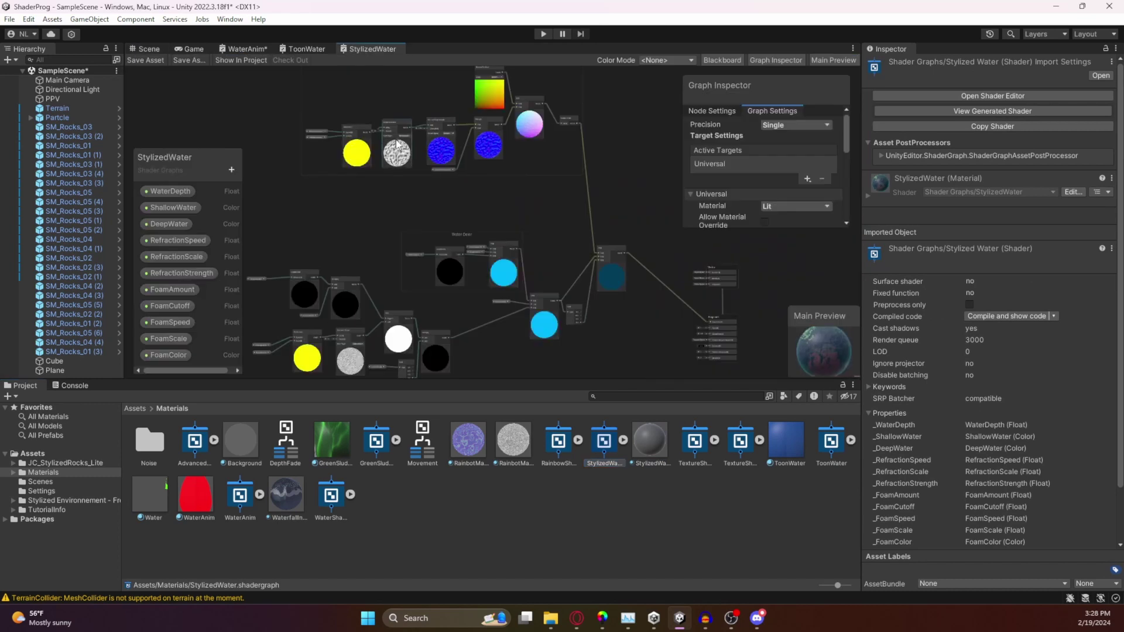
# Examine the Water Refraction group, from its noise and normal nodes through Screen Position and Add to the Scene Color node
pyautogui.scroll(5, 476, 175)
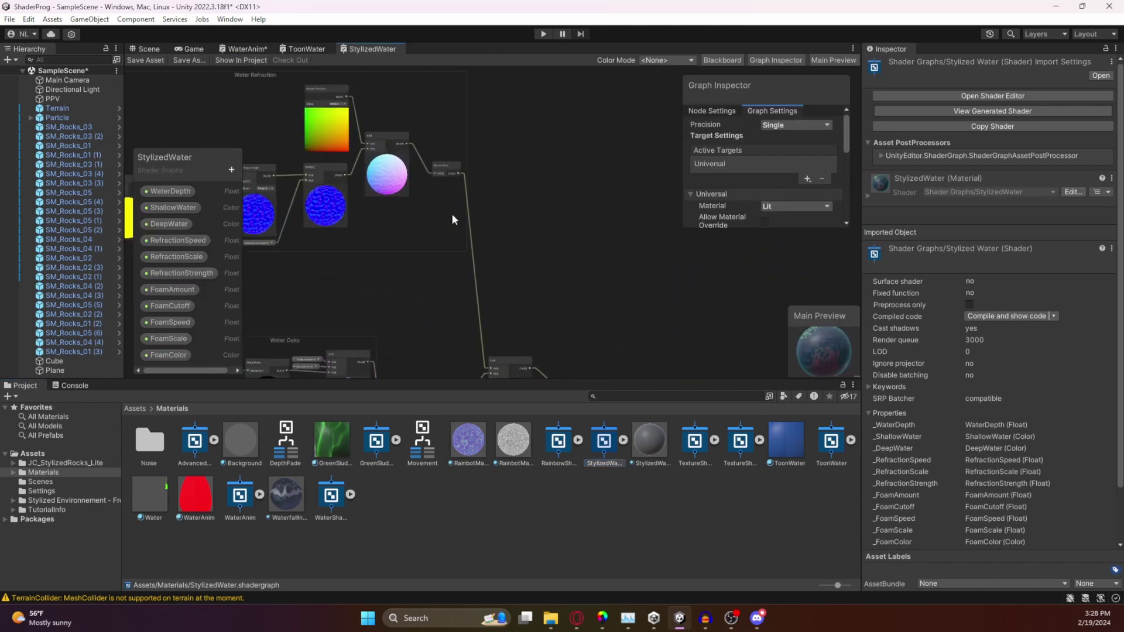
pyautogui.moveTo(486, 176); pyautogui.dragTo(445, 129, button='middle')
pyautogui.scroll(3, 530, 224)
pyautogui.moveTo(527, 261); pyautogui.dragTo(463, 146, button='middle')
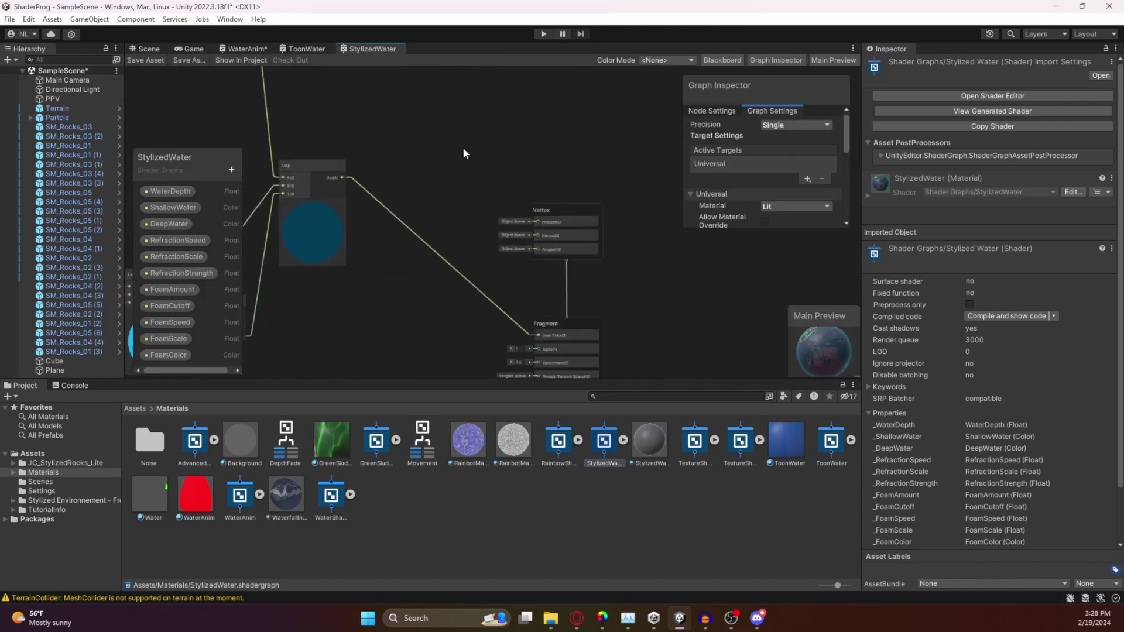
pyautogui.moveTo(480, 217)
pyautogui.mouseDown(button='middle')
pyautogui.moveTo(427, 147)
pyautogui.moveTo(585, 279)
pyautogui.mouseUp(button='middle')
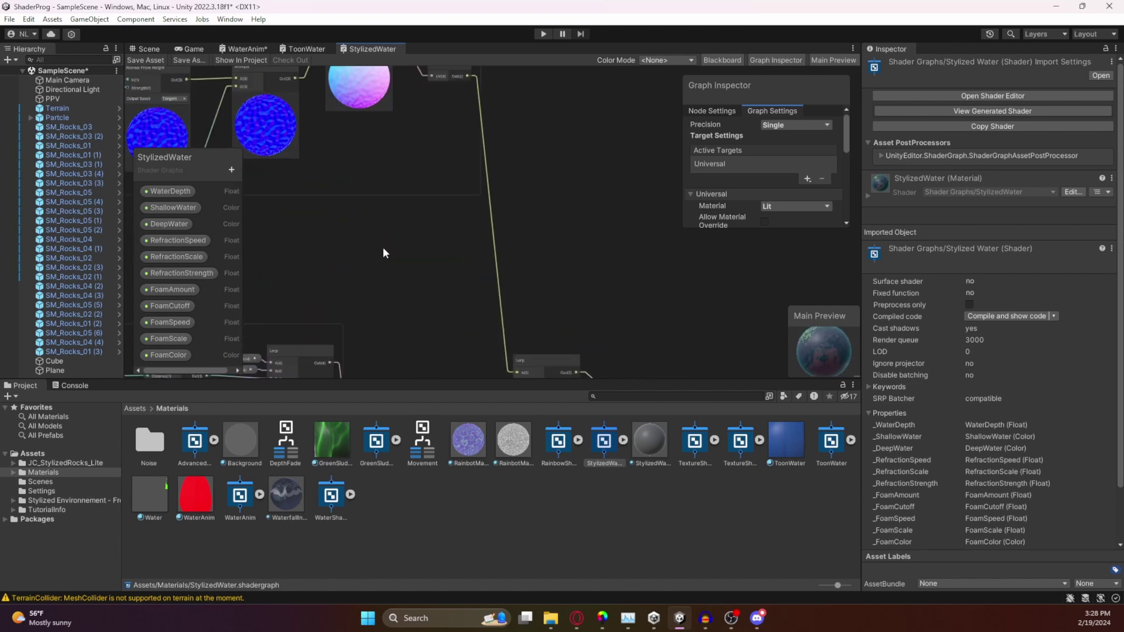
pyautogui.moveTo(384, 251); pyautogui.dragTo(504, 315, button='middle')
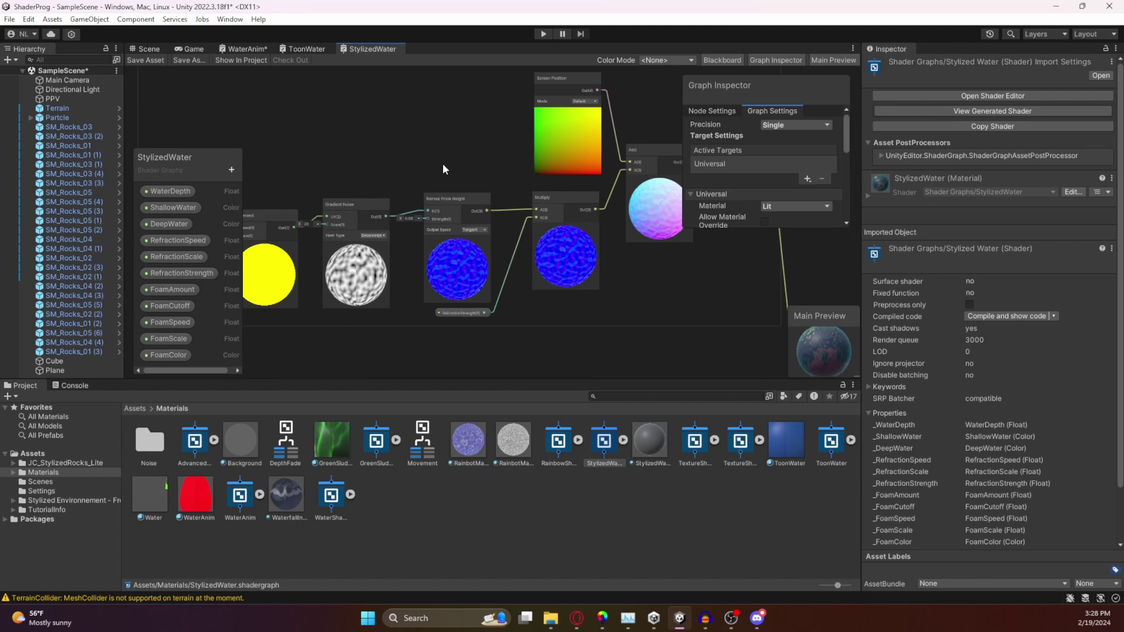
pyautogui.moveTo(442, 163); pyautogui.dragTo(367, 216, button='middle')
pyautogui.moveTo(571, 174); pyautogui.dragTo(489, 154, button='middle')
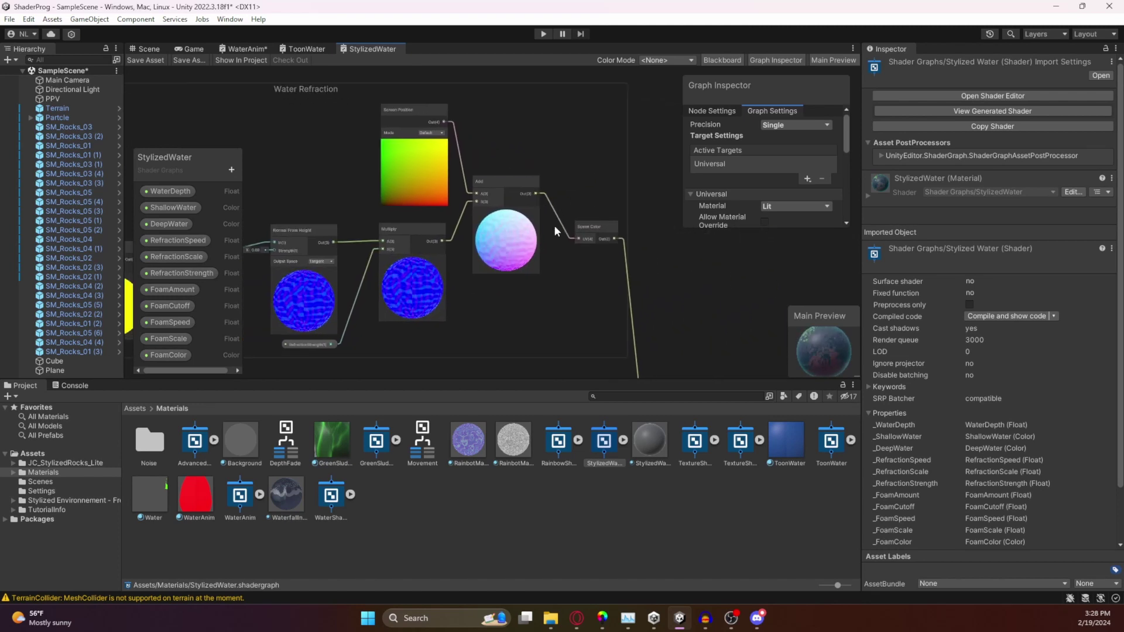
pyautogui.moveTo(525, 282); pyautogui.dragTo(569, 279, button='middle')
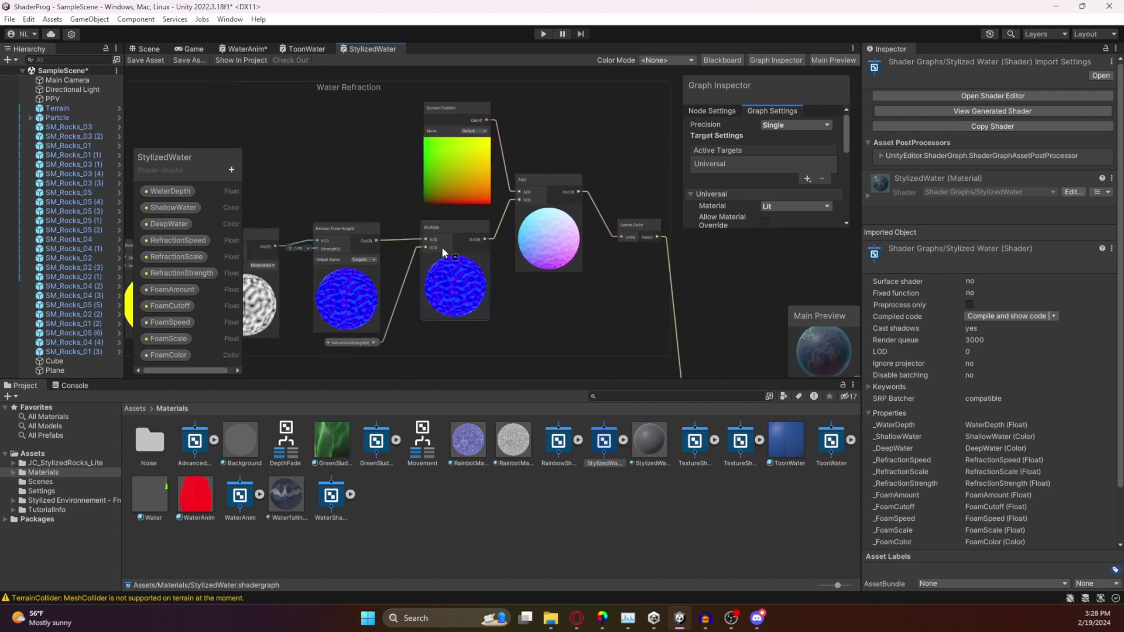
# Examine the Water Color group and how its result and the refraction output reach the Lerp nodes
pyautogui.moveTo(322, 219); pyautogui.dragTo(408, 125, button='middle')
pyautogui.moveTo(539, 281); pyautogui.dragTo(396, 159, button='middle')
pyautogui.moveTo(550, 319); pyautogui.dragTo(469, 257, button='middle')
pyautogui.moveTo(469, 164); pyautogui.dragTo(481, 346, button='middle')
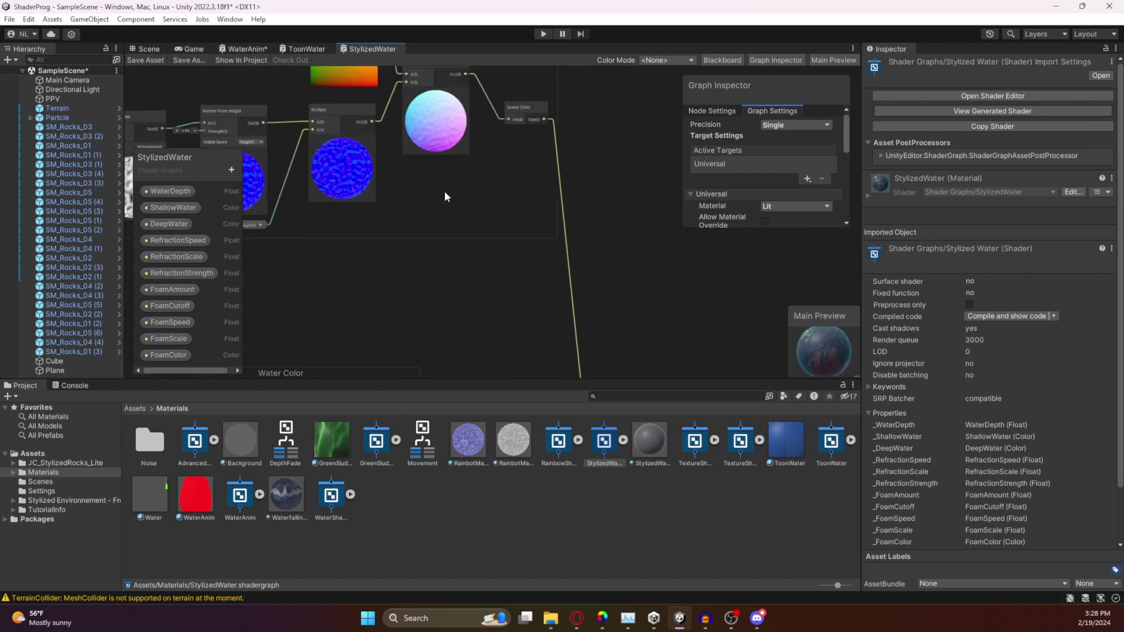
pyautogui.moveTo(444, 190)
pyautogui.mouseDown(button='middle')
pyautogui.moveTo(467, 311)
pyautogui.moveTo(469, 182)
pyautogui.moveTo(491, 232)
pyautogui.mouseUp(button='middle')
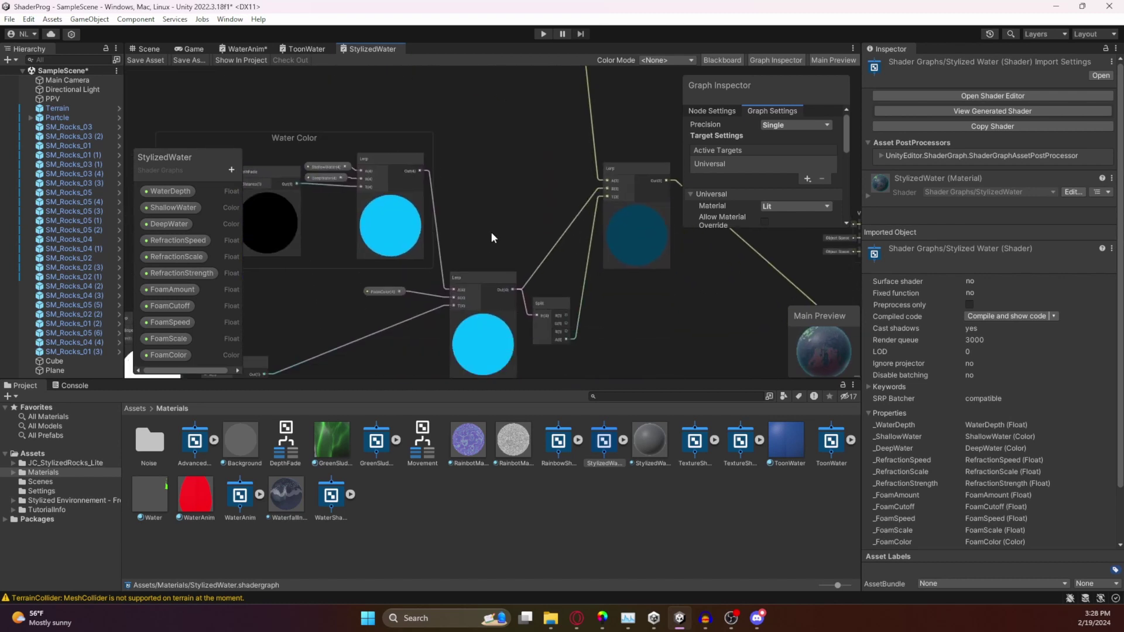
pyautogui.moveTo(463, 167); pyautogui.dragTo(492, 321, button='middle')
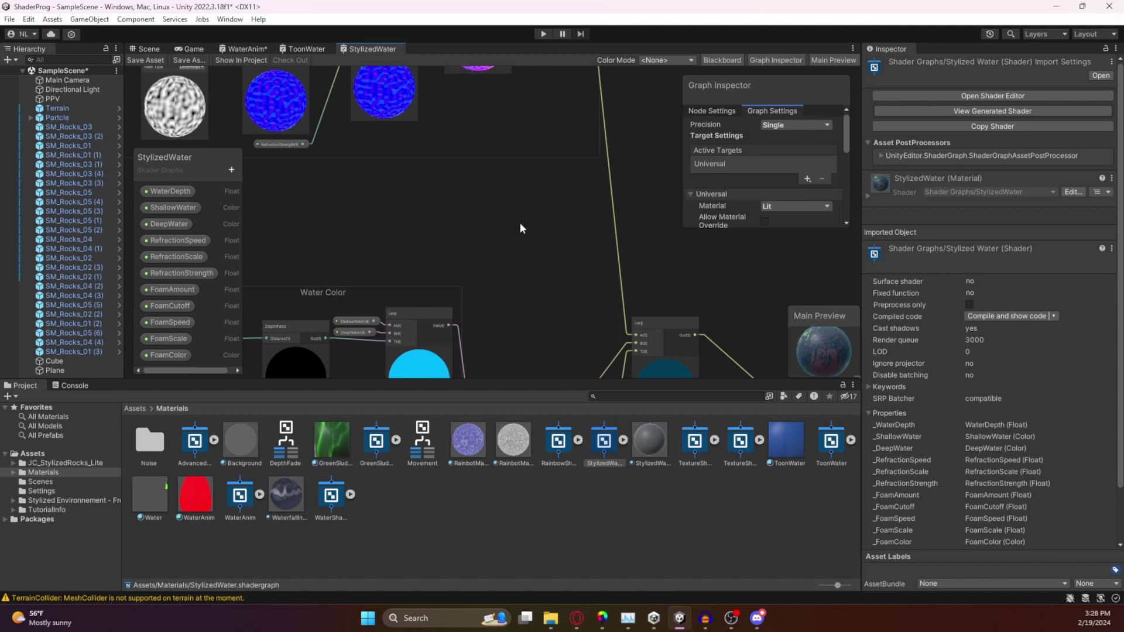
pyautogui.moveTo(520, 223); pyautogui.dragTo(500, 177, button='middle')
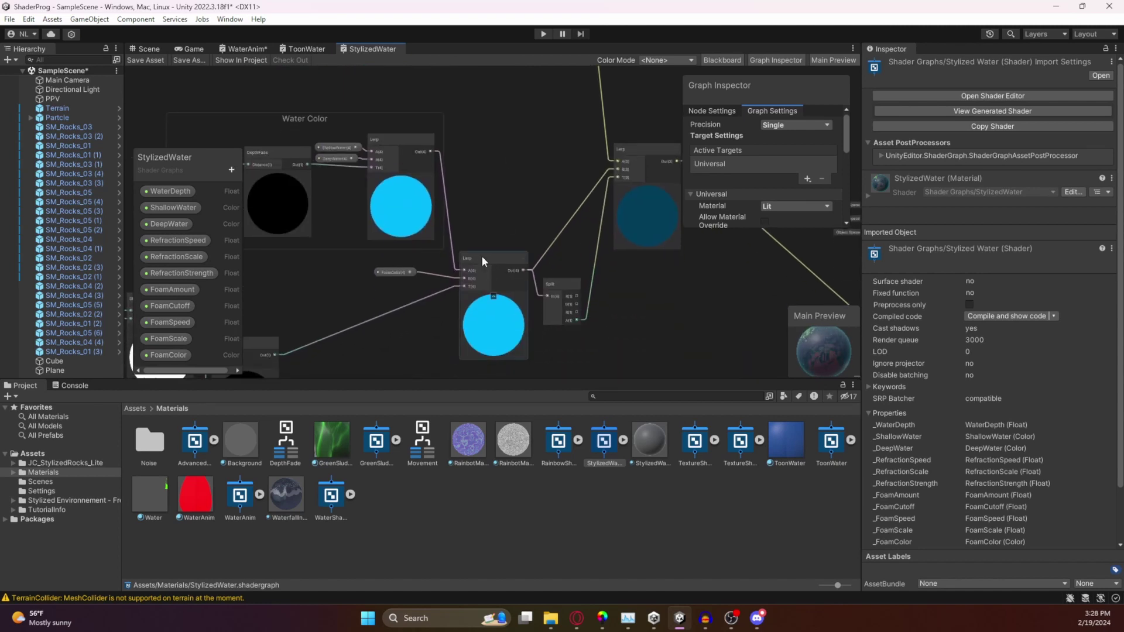
# Examine the foam nodes and follow their output through the Lerp and Split nodes to the Fragment block's Base Color
pyautogui.moveTo(482, 258)
pyautogui.mouseDown(button='middle')
pyautogui.moveTo(514, 191)
pyautogui.moveTo(415, 255)
pyautogui.moveTo(497, 245)
pyautogui.moveTo(575, 261)
pyautogui.moveTo(722, 225)
pyautogui.mouseUp(button='middle')
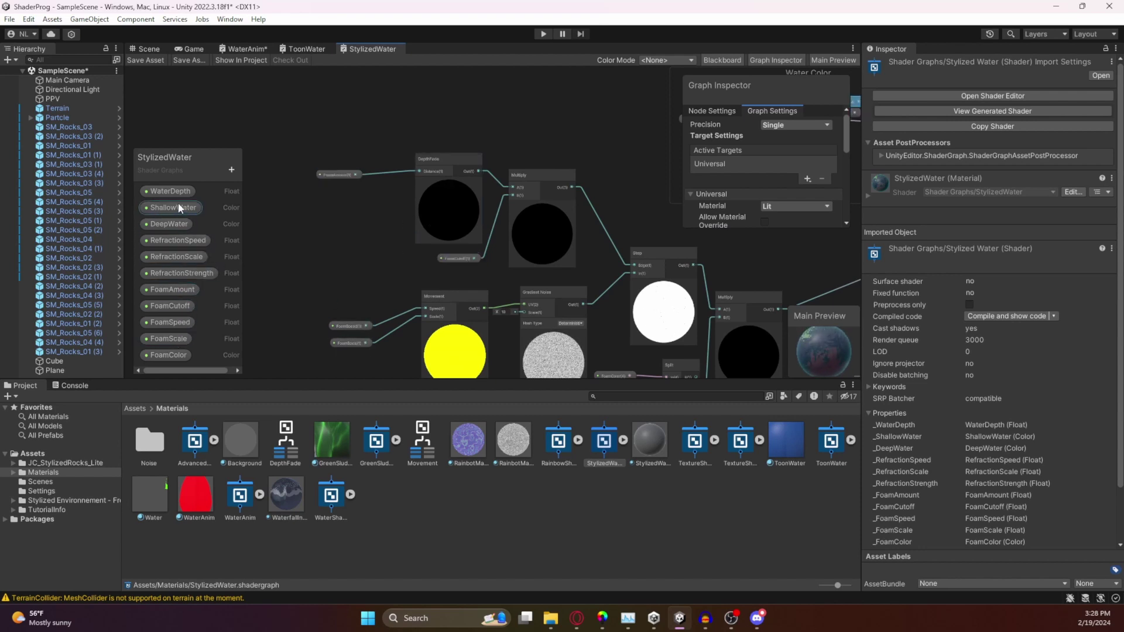
pyautogui.moveTo(247, 234); pyautogui.dragTo(215, 227, button='middle')
pyautogui.moveTo(612, 221); pyautogui.dragTo(508, 217, button='middle')
pyautogui.moveTo(680, 254); pyautogui.dragTo(537, 237, button='middle')
pyautogui.moveTo(654, 278); pyautogui.dragTo(532, 268, button='middle')
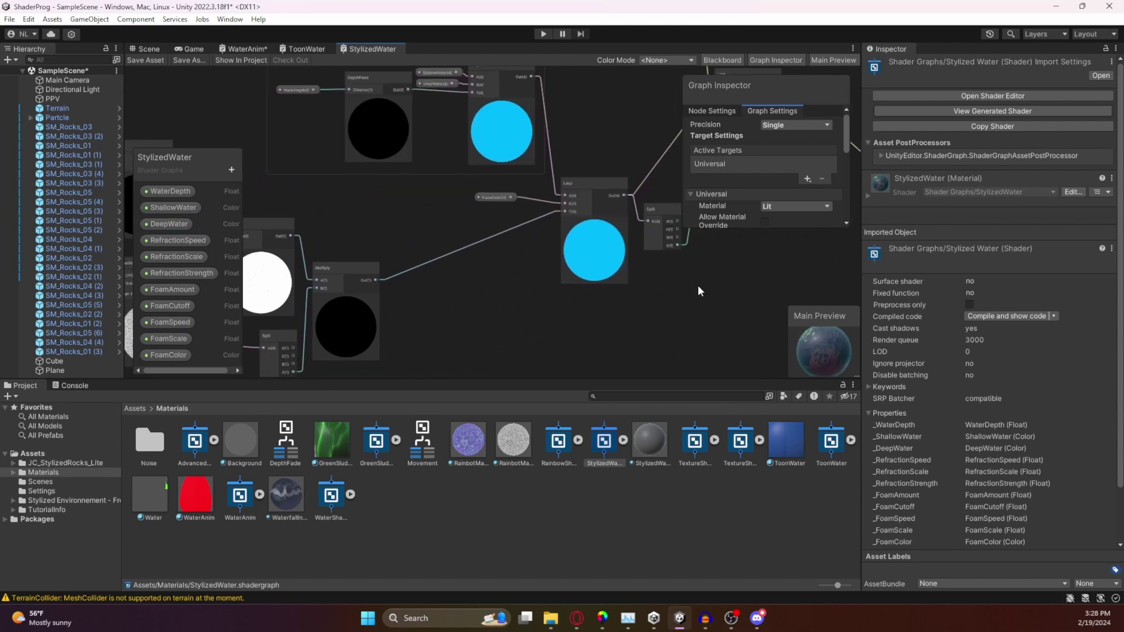
pyautogui.moveTo(698, 290); pyautogui.dragTo(583, 286, button='middle')
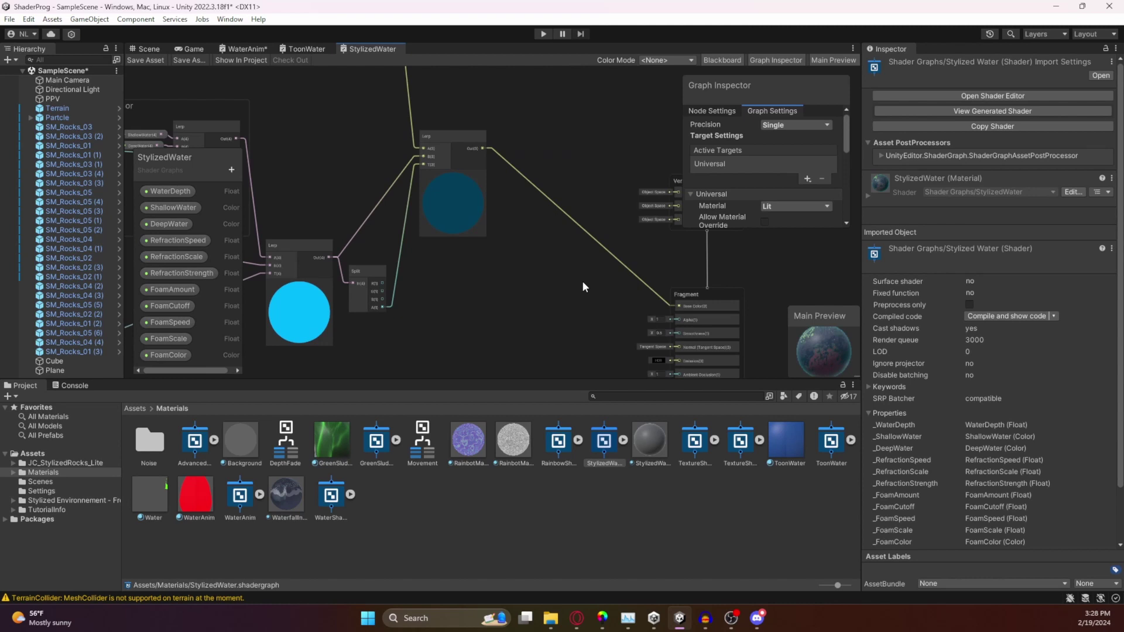
pyautogui.moveTo(503, 298); pyautogui.dragTo(514, 294, button='middle')
pyautogui.moveTo(438, 269); pyautogui.dragTo(475, 251, button='middle')
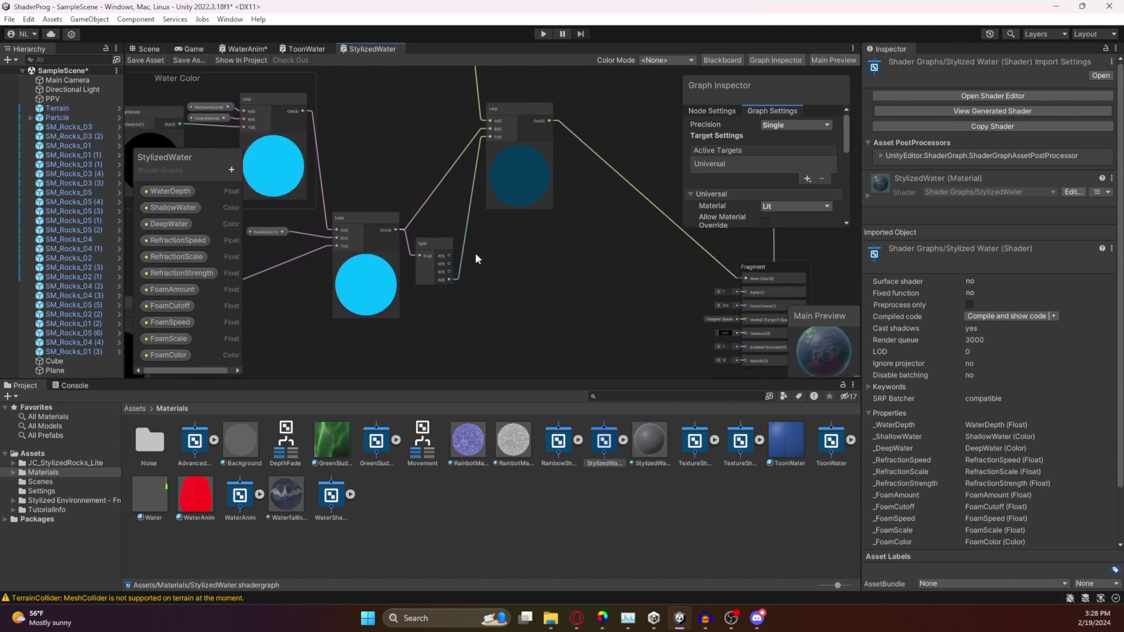
pyautogui.moveTo(440, 293); pyautogui.dragTo(553, 253, button='middle')
pyautogui.moveTo(379, 289); pyautogui.dragTo(452, 272, button='middle')
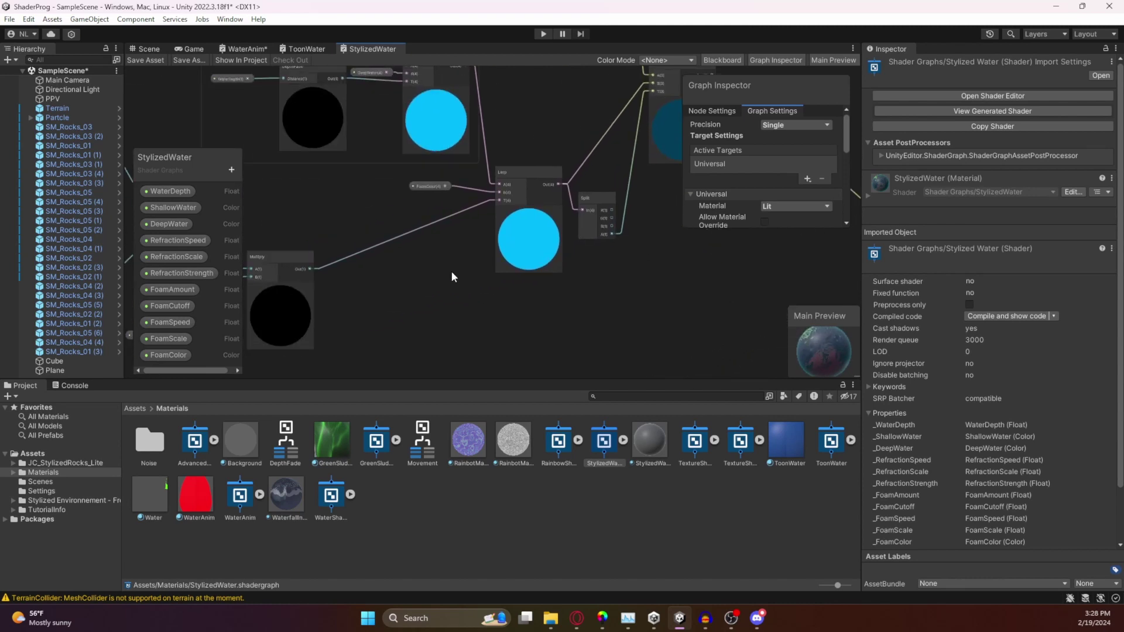
pyautogui.moveTo(345, 332)
pyautogui.mouseDown(button='middle')
pyautogui.moveTo(457, 294)
pyautogui.moveTo(643, 293)
pyautogui.mouseUp(button='middle')
# Return to the scene and run it in play mode to check the stylized water's refraction and foam, ending with play mode stopped
pyautogui.click(154, 49)
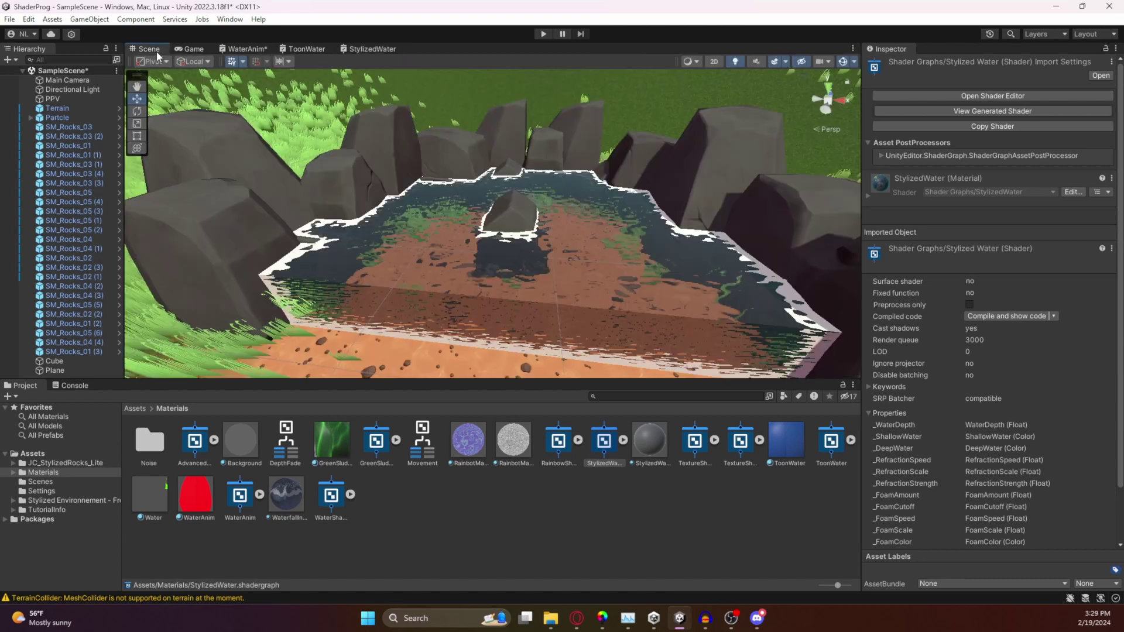
pyautogui.click(544, 33)
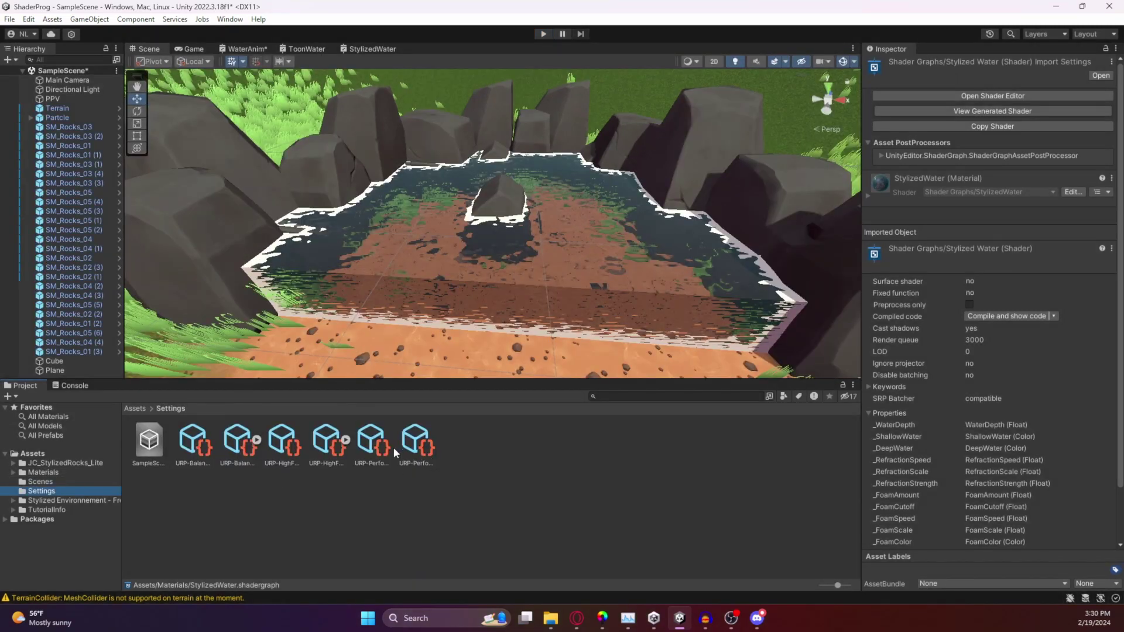
# Select the URP-HighFidelity pipeline asset in the Settings folder, and switch Opaque Texture off and back on to compare the water
pyautogui.click(327, 447)
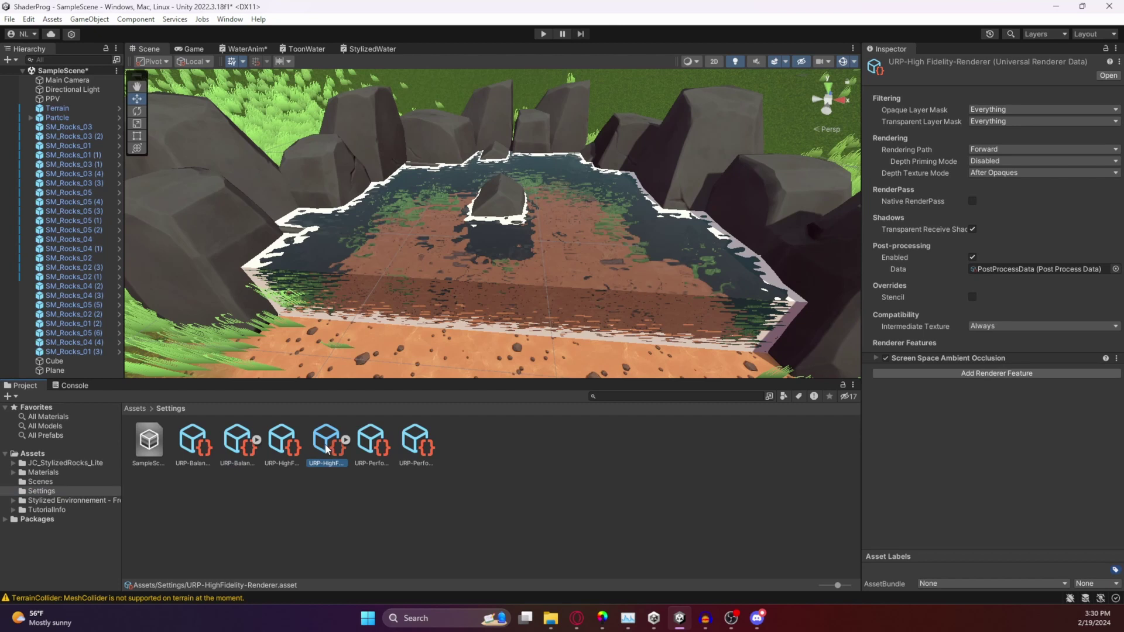
pyautogui.click(283, 444)
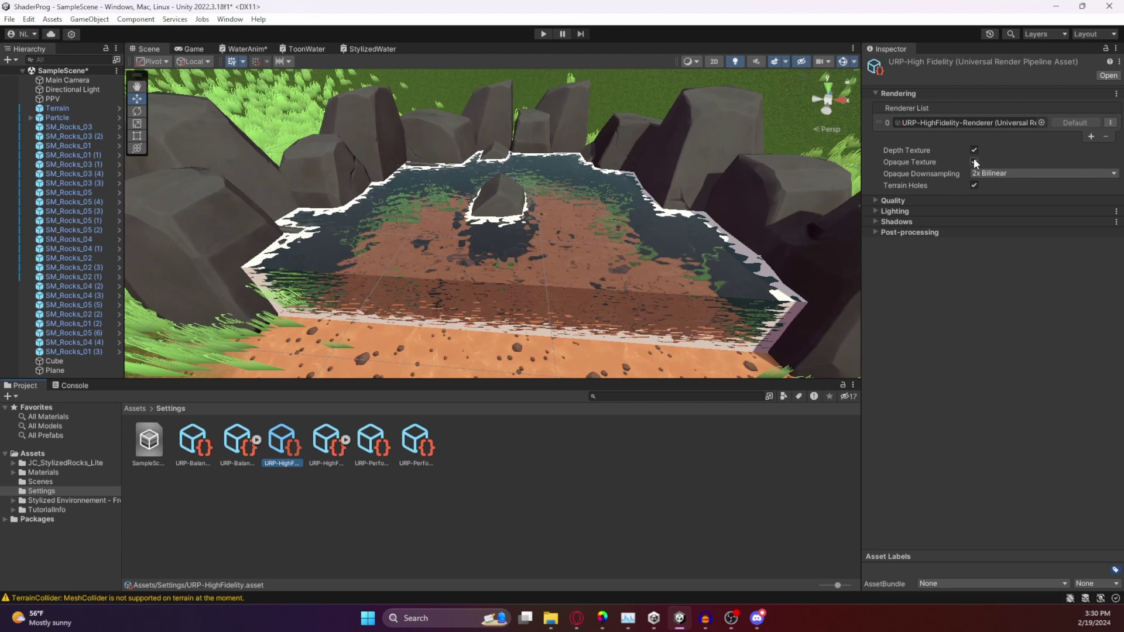
pyautogui.click(974, 161)
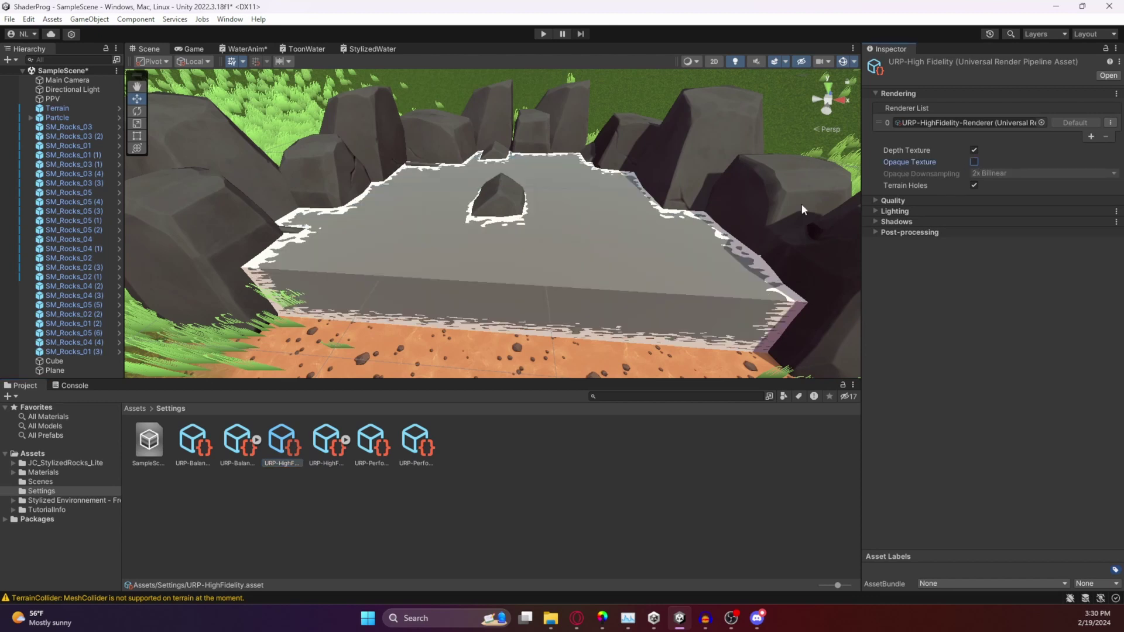
pyautogui.keyDown('alt'); pyautogui.moveTo(802, 204); pyautogui.dragTo(579, 243); pyautogui.keyUp('alt')
pyautogui.moveTo(578, 243); pyautogui.dragTo(625, 231, button='right')
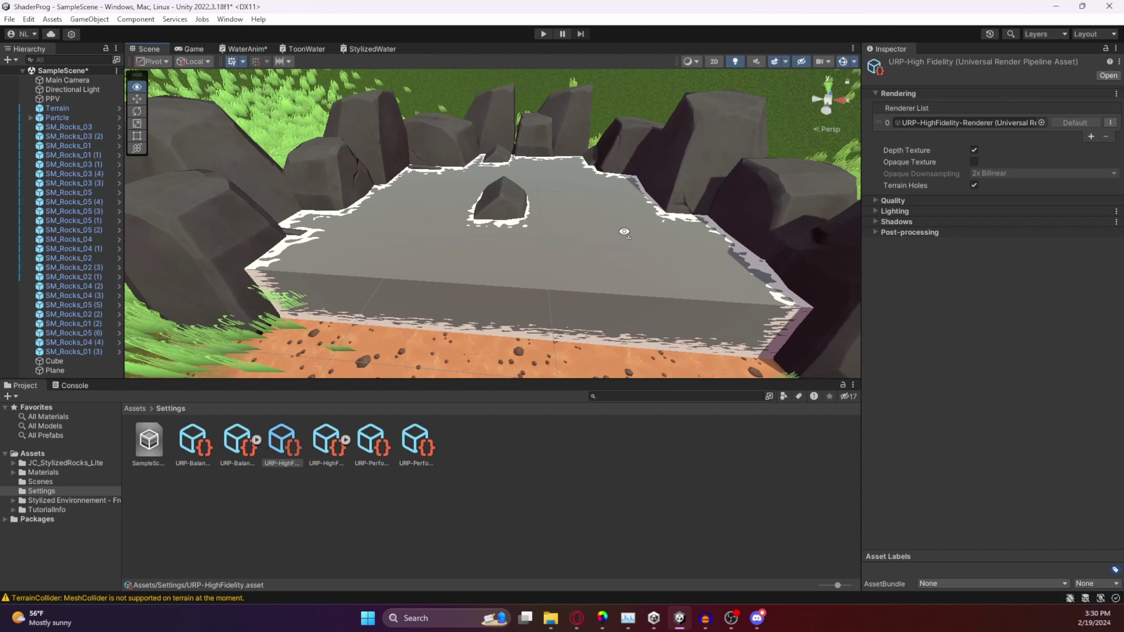
pyautogui.click(974, 162)
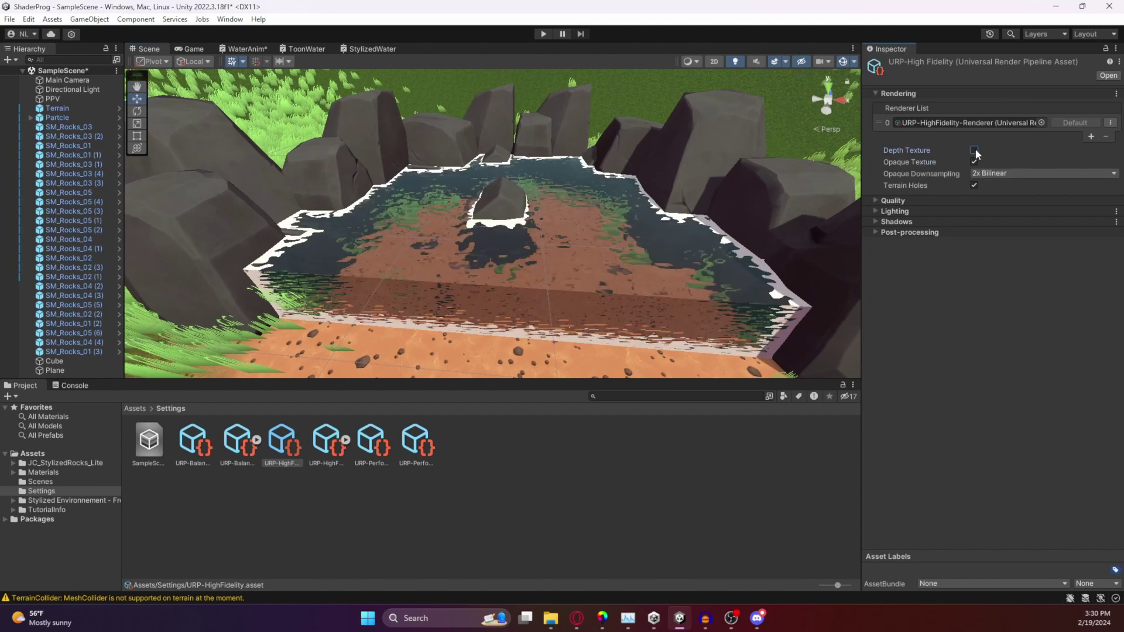
# Switch the pipeline asset's Depth Texture off and back on while viewing the water from different angles
pyautogui.click(974, 149)
pyautogui.keyDown('alt'); pyautogui.moveTo(676, 241); pyautogui.dragTo(764, 240); pyautogui.keyUp('alt')
pyautogui.click(974, 150)
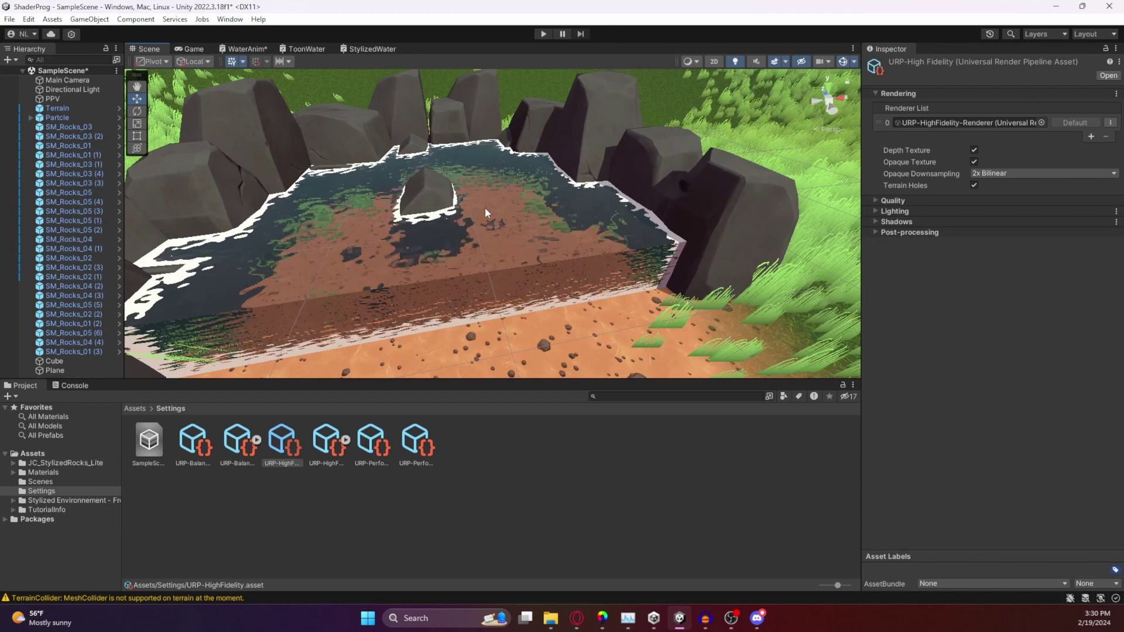
pyautogui.keyDown('alt'); pyautogui.moveTo(385, 105); pyautogui.dragTo(444, 152); pyautogui.keyUp('alt')
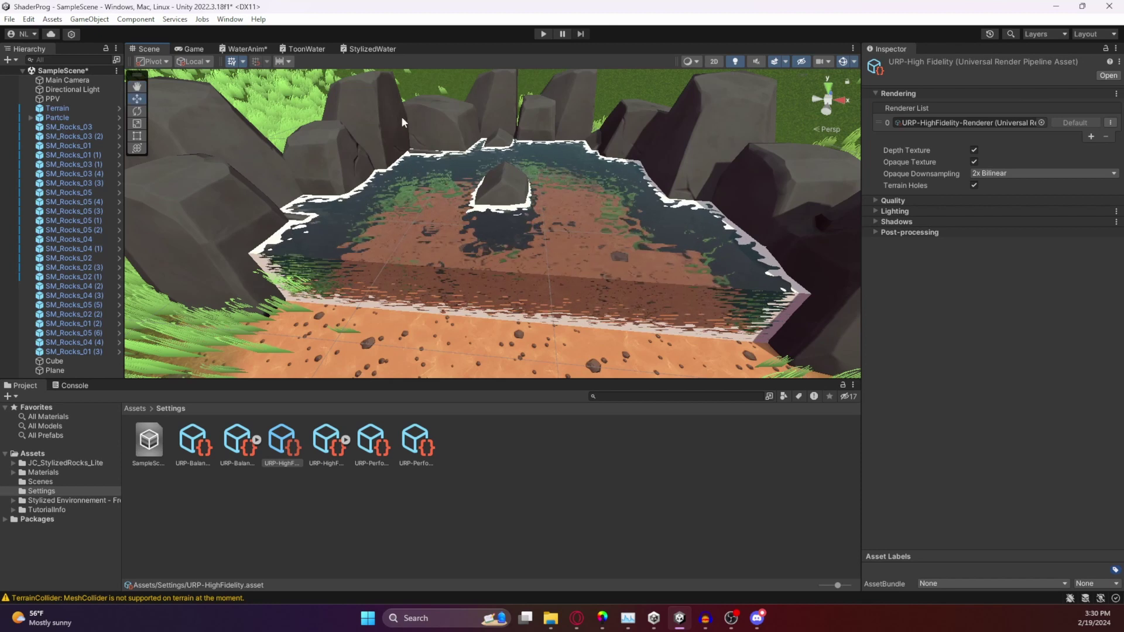
# Return to the StylizedWater shader graph and bring the Water Refraction group into view
pyautogui.click(369, 49)
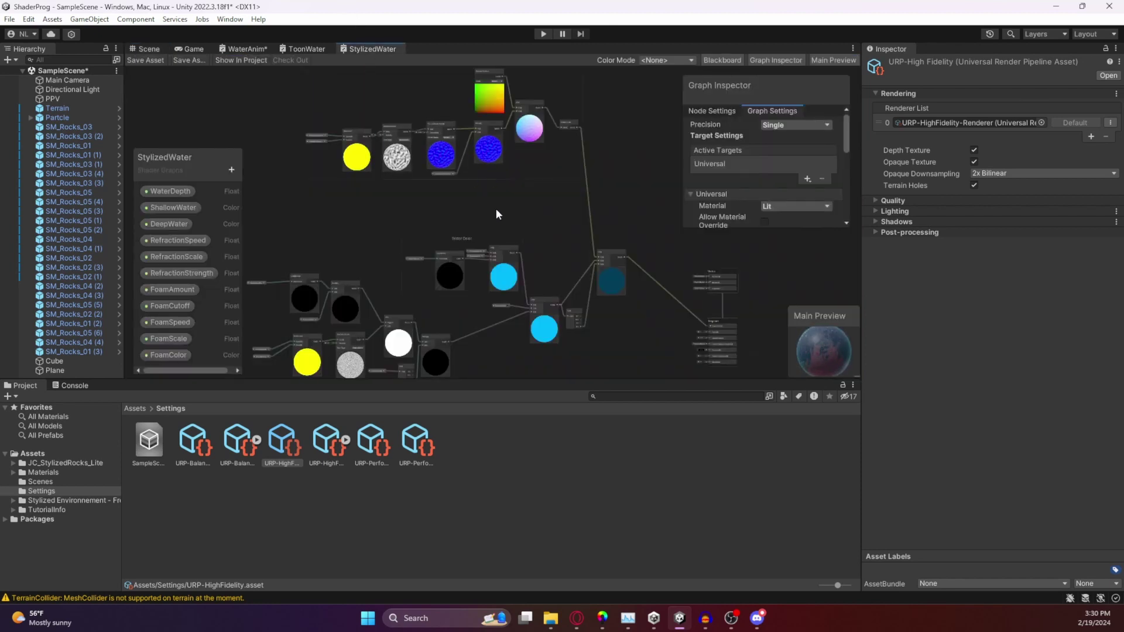
pyautogui.moveTo(496, 209); pyautogui.dragTo(489, 276, button='middle')
pyautogui.moveTo(650, 212); pyautogui.dragTo(693, 258, button='middle')
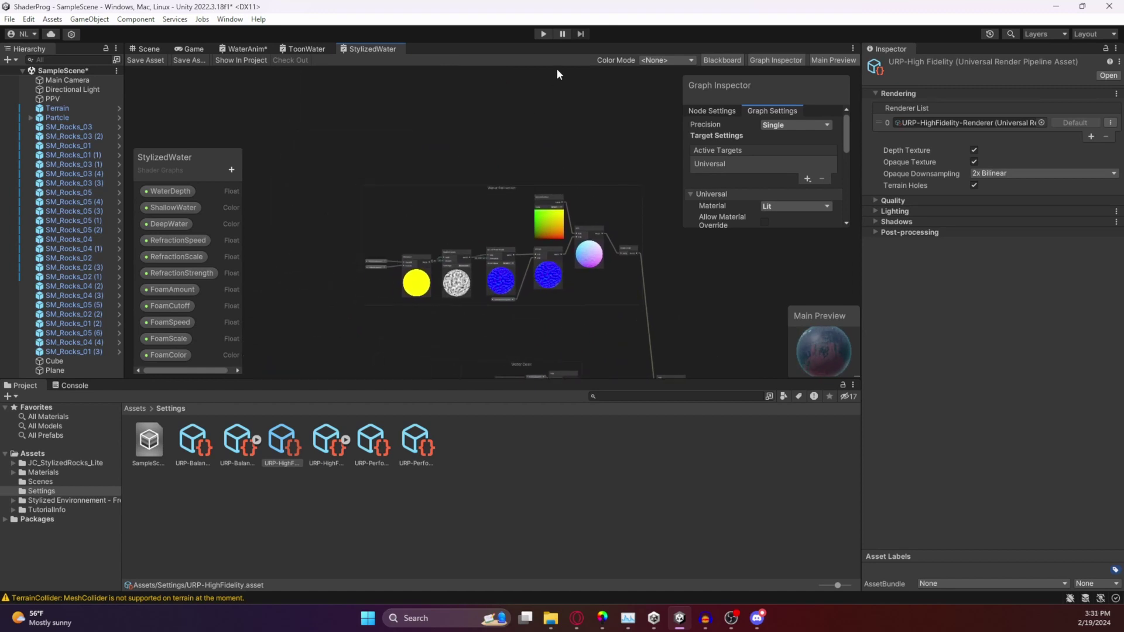